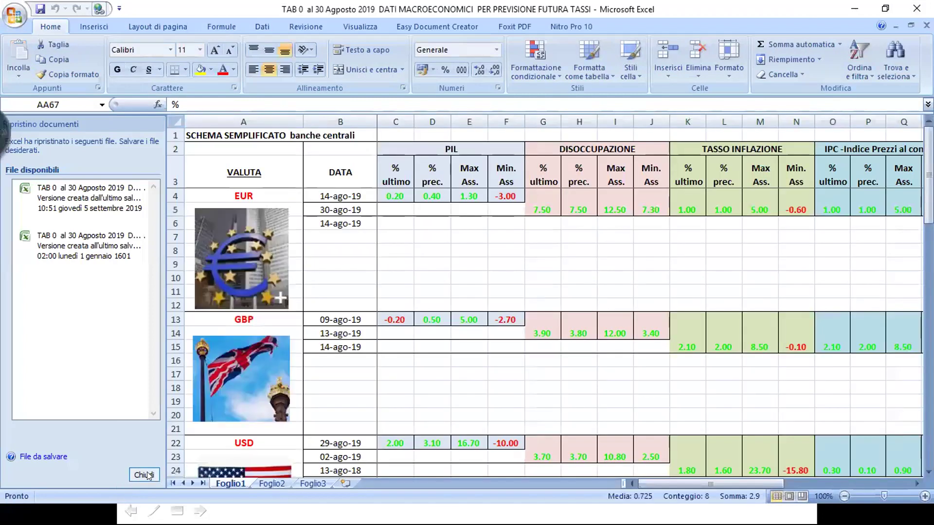
Dismiss the document recovery list, choosing "Sì, visualizza i file in seguito" for the recovered files
click(146, 475)
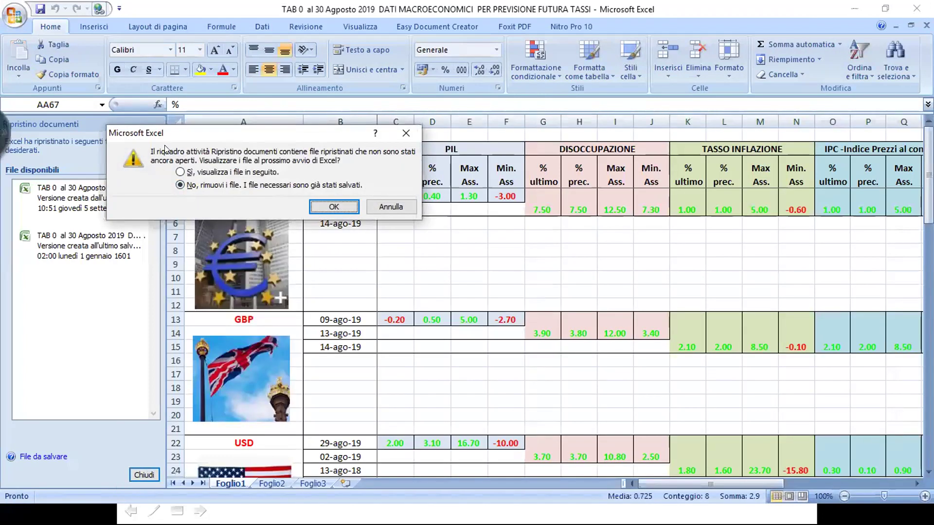
click(180, 172)
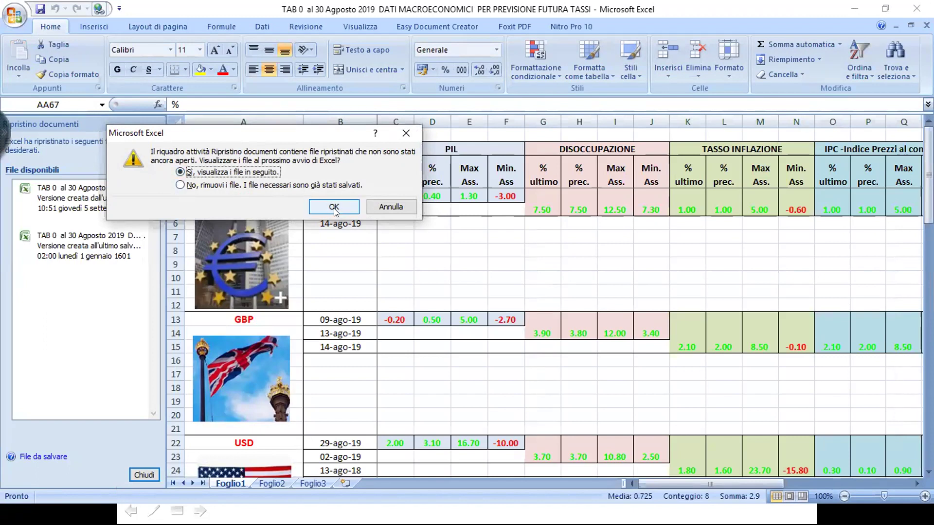
click(334, 209)
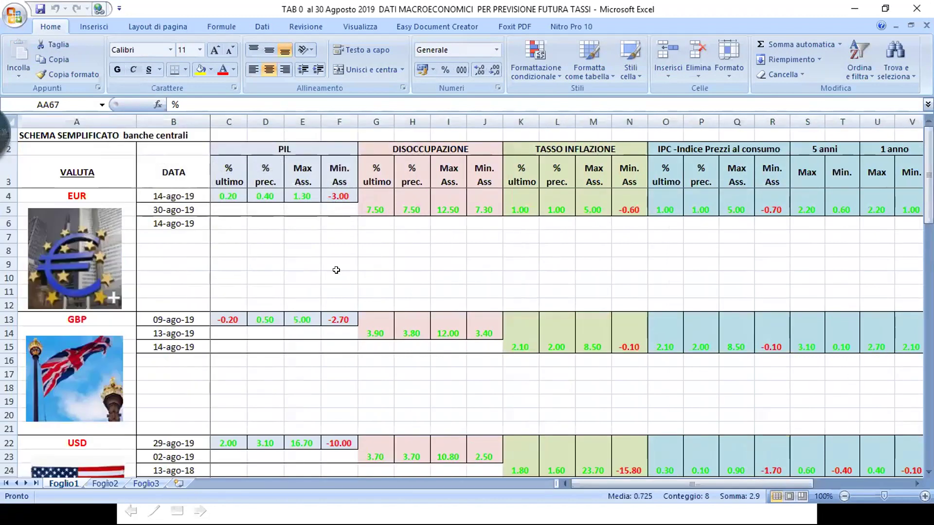
Set the zoom of the macroeconomic data sheet Foglio1 to 75%
click(365, 27)
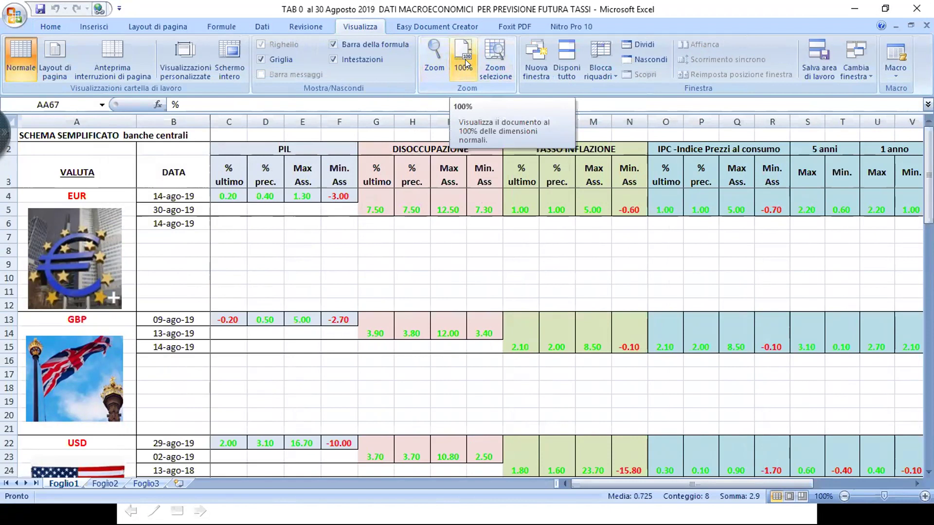
click(495, 58)
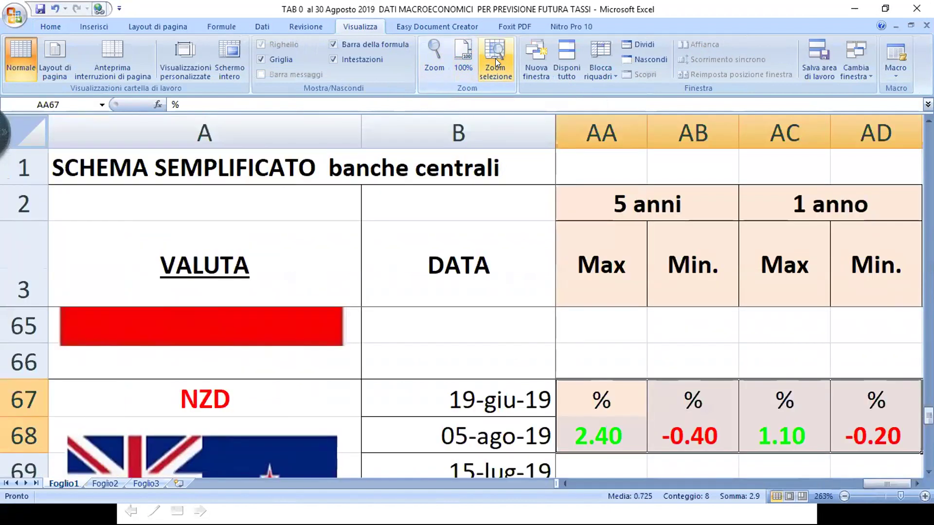
click(460, 55)
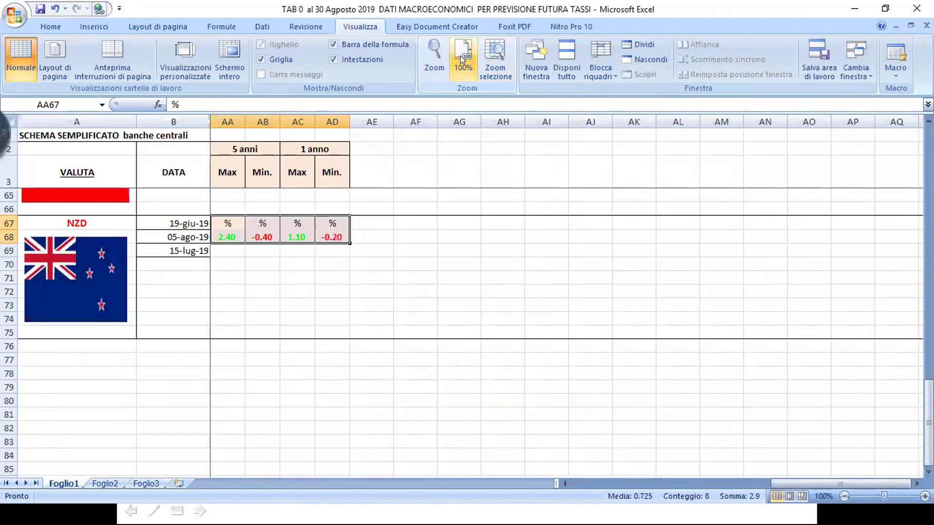
click(431, 57)
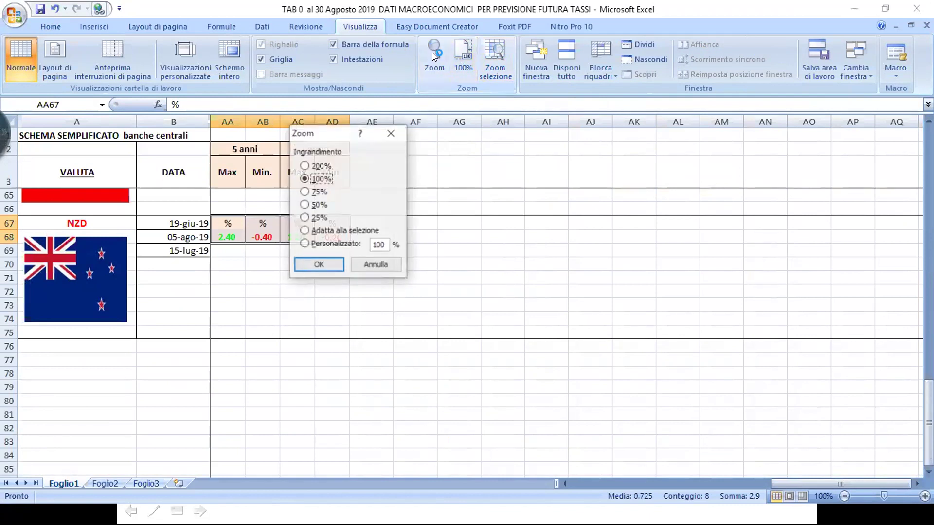
click(304, 191)
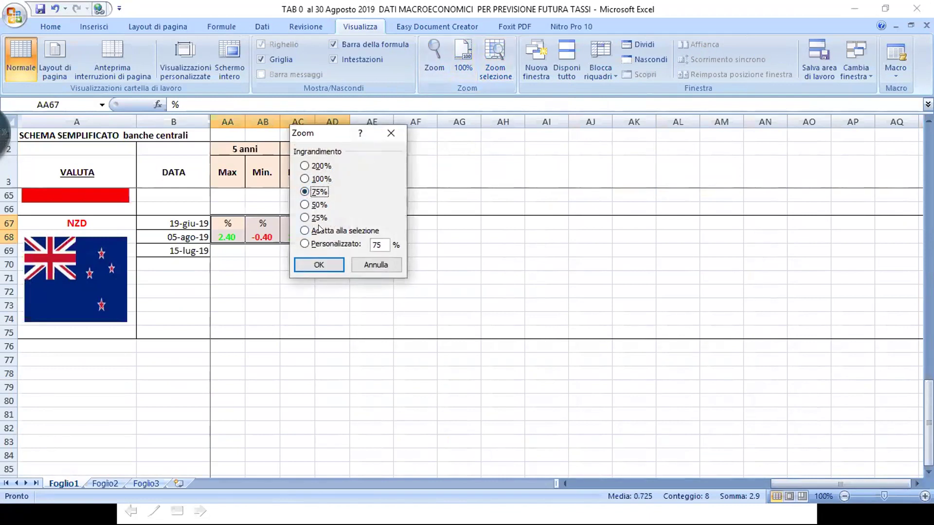
click(315, 264)
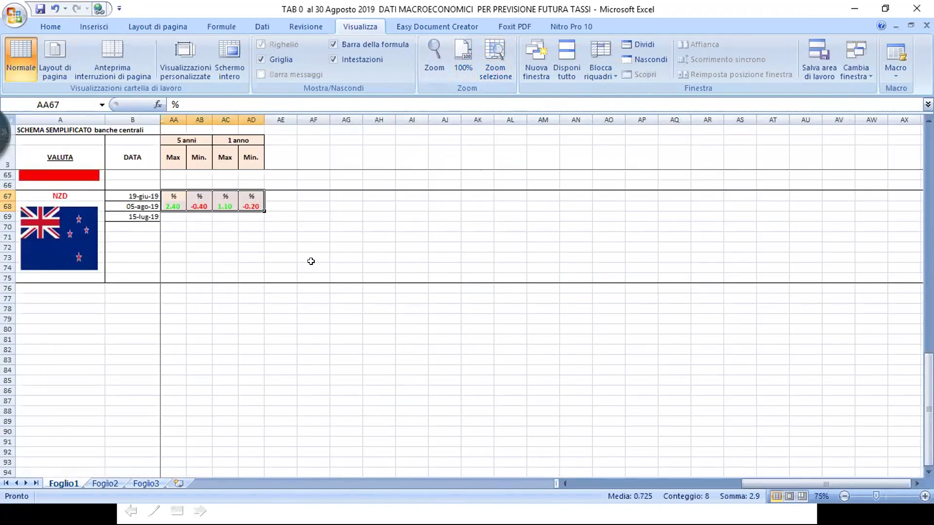
Examine the indicator columns from PIL to OCCUPAZIONE for the EUR, GBP, USD, JPY and CAD rows on Foglio1
scroll(310, 261, up, 20)
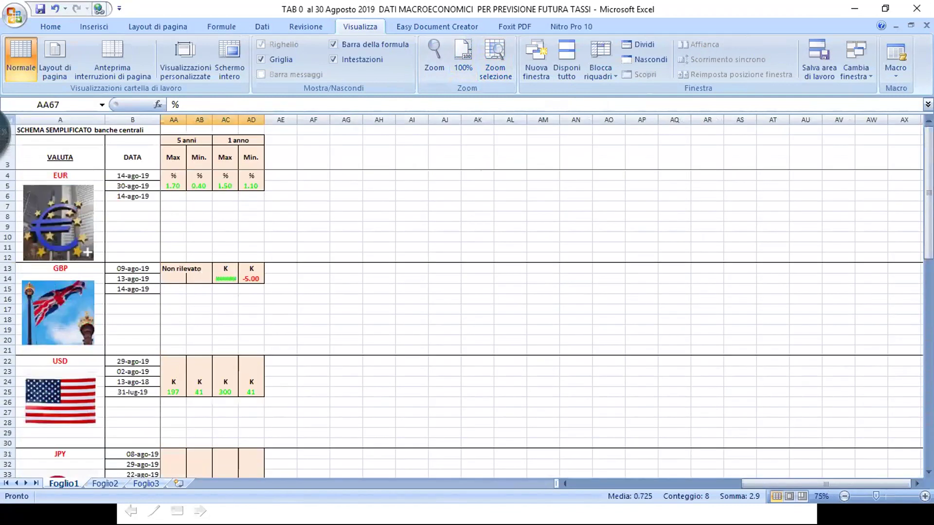
drag(824, 487, 608, 494)
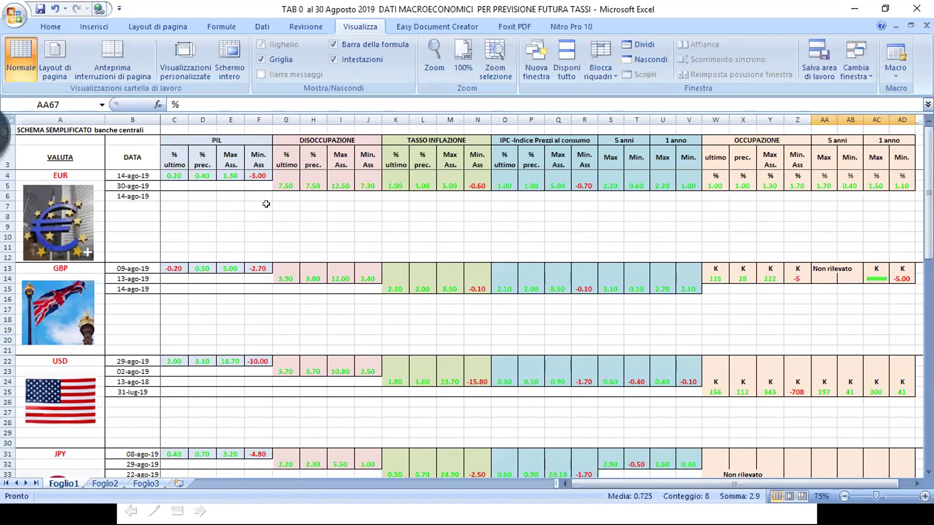
scroll(266, 204, down, 3)
scroll(262, 208, up, 3)
scroll(261, 212, down, 1)
scroll(261, 213, down, 2)
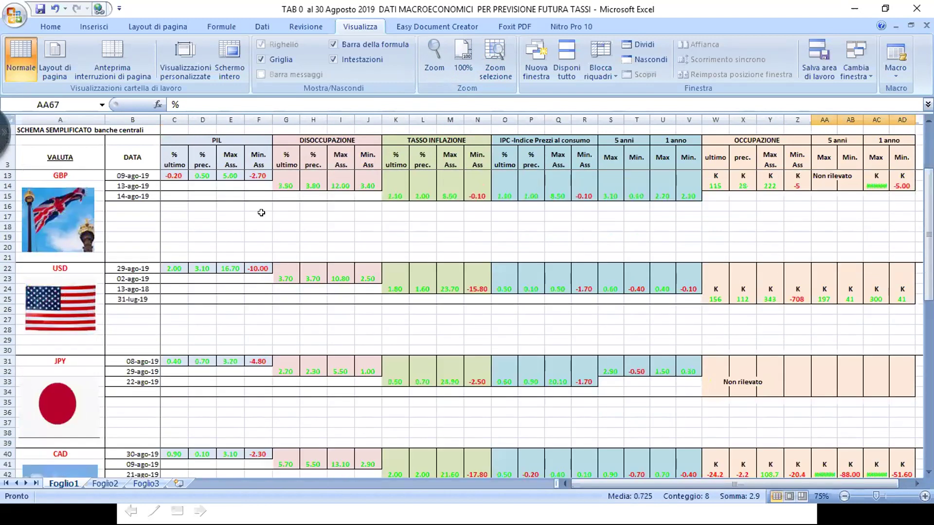
scroll(261, 213, up, 3)
scroll(261, 213, down, 4)
drag(681, 483, 887, 476)
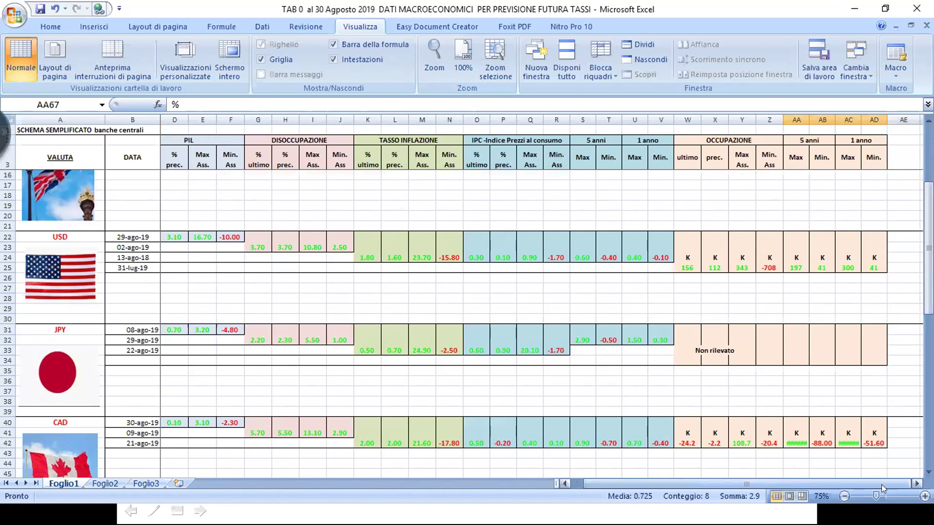
drag(758, 485, 574, 485)
scroll(237, 354, up, 4)
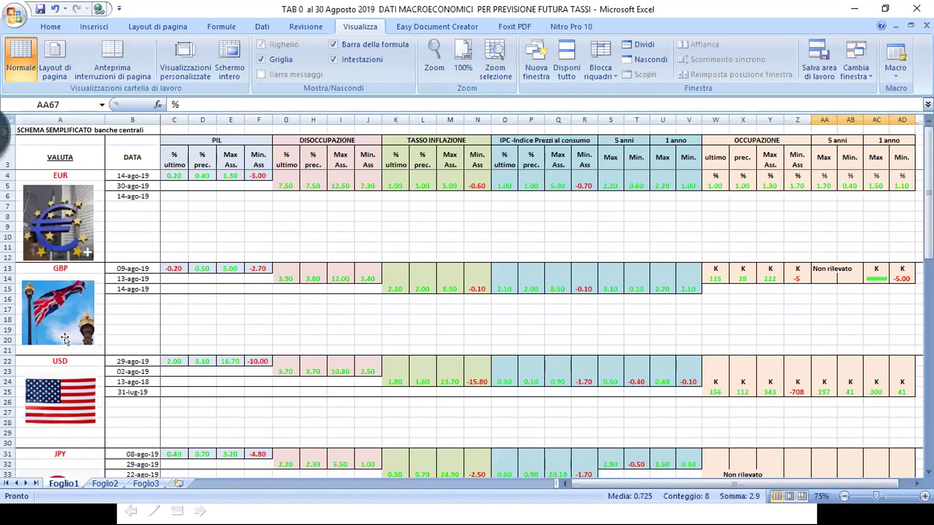
Look through the remaining currency blocks down to CHF on Foglio1 and check the contents of Foglio2
scroll(63, 389, down, 3)
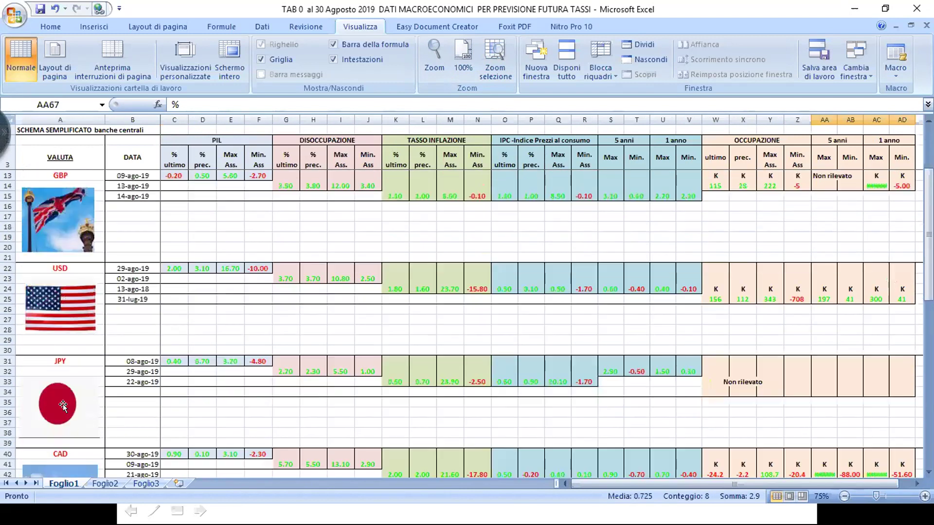
scroll(63, 405, down, 9)
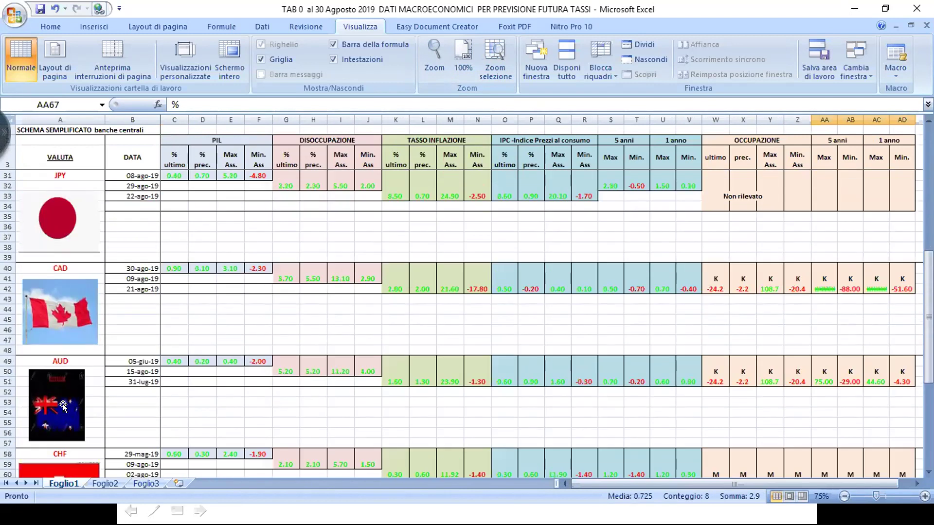
scroll(63, 405, down, 4)
scroll(62, 405, up, 9)
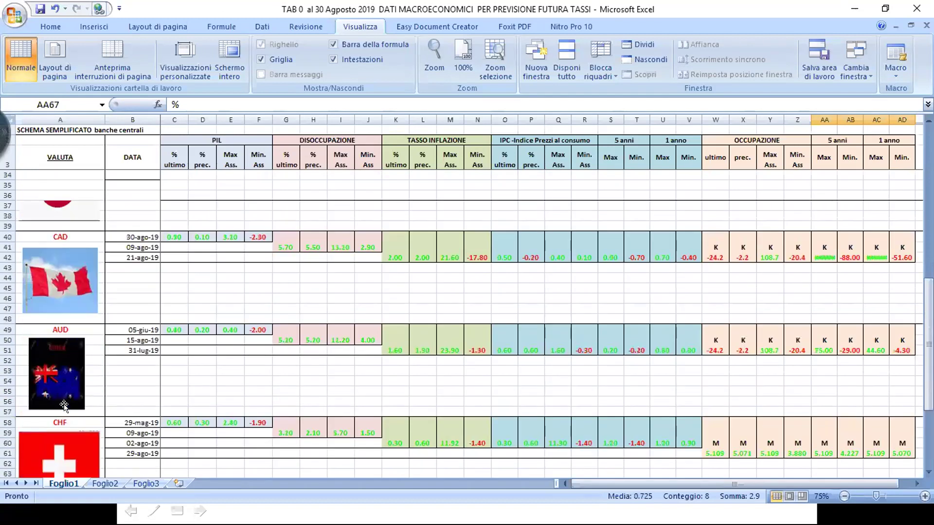
click(113, 485)
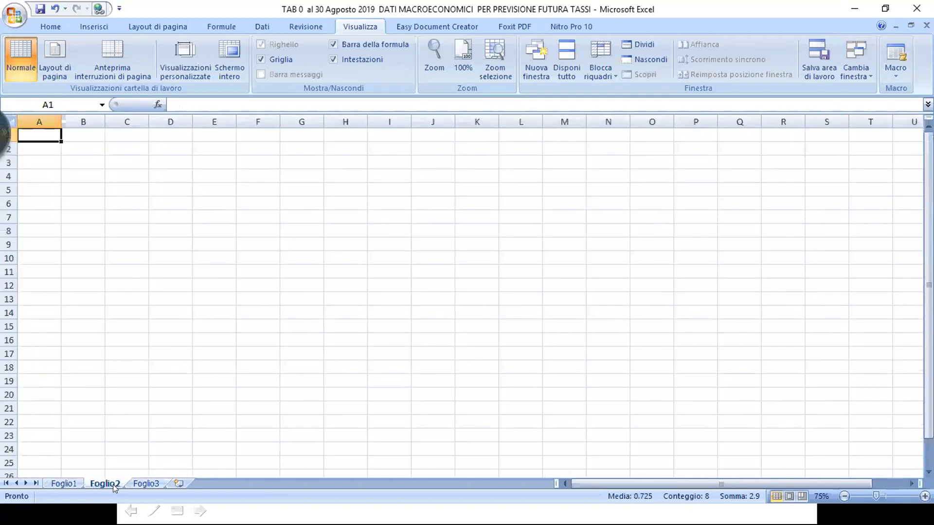
click(62, 483)
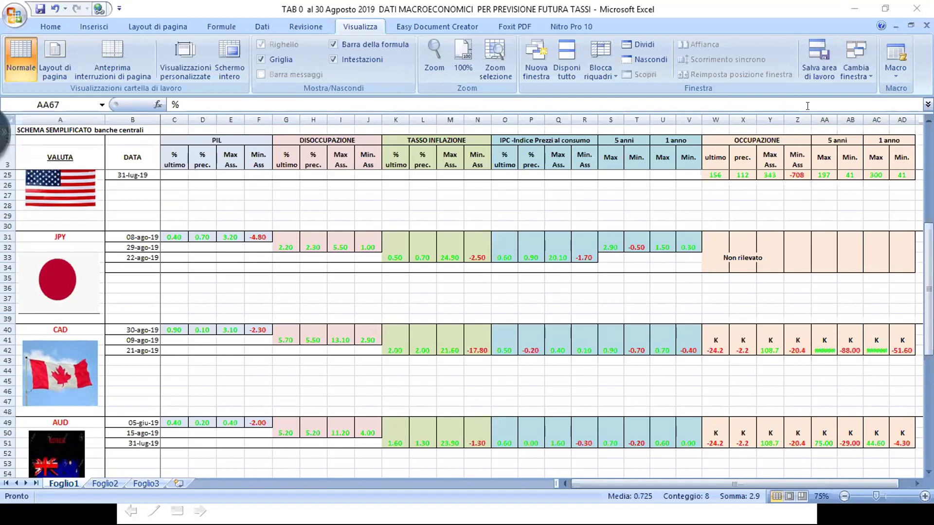
Switch to the workbook "AL 30 AGOSTO 2019 Royal News con dati in corso di aggiornamento" and set its zoom to 75%
click(852, 11)
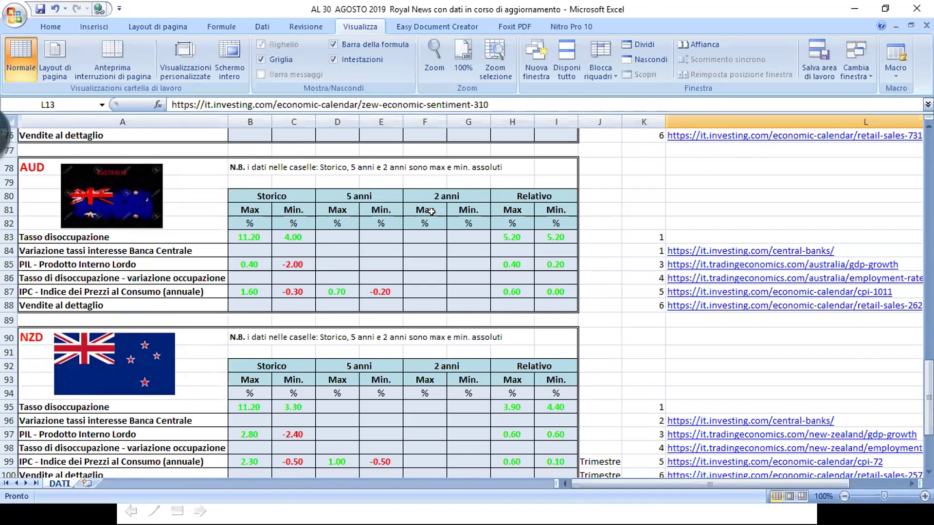
scroll(431, 212, up, 20)
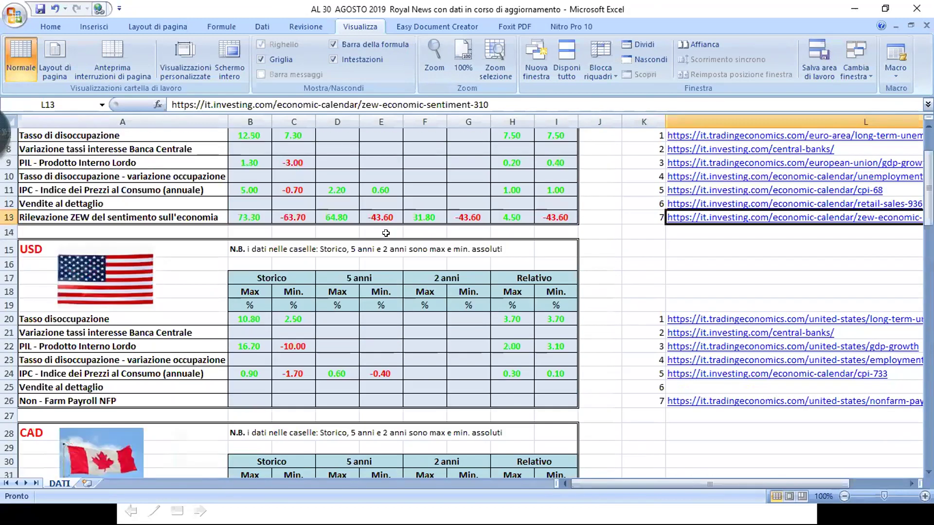
scroll(386, 233, up, 2)
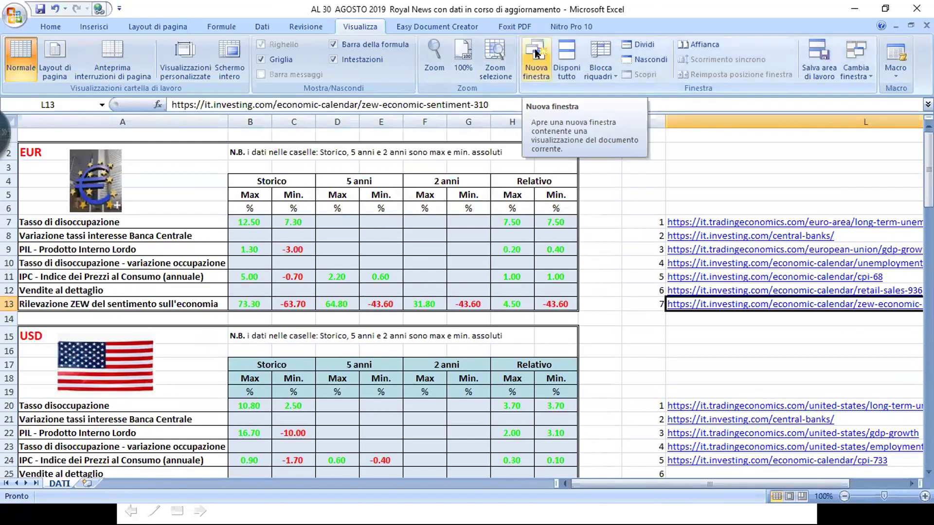
click(430, 49)
click(306, 192)
click(316, 263)
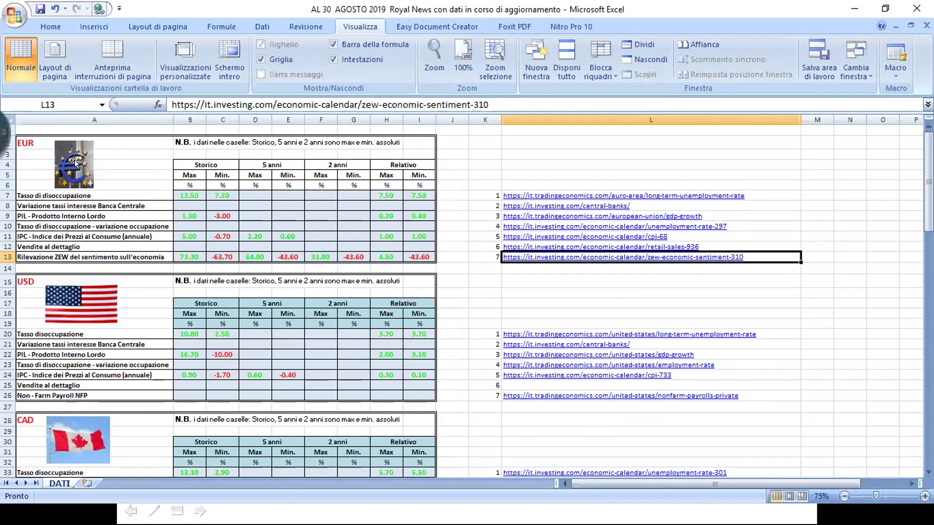
Examine the currency tables on the DATI sheet, with their Storico, 5 anni, 2 anni and Relativo values and source links
scroll(75, 162, down, 2)
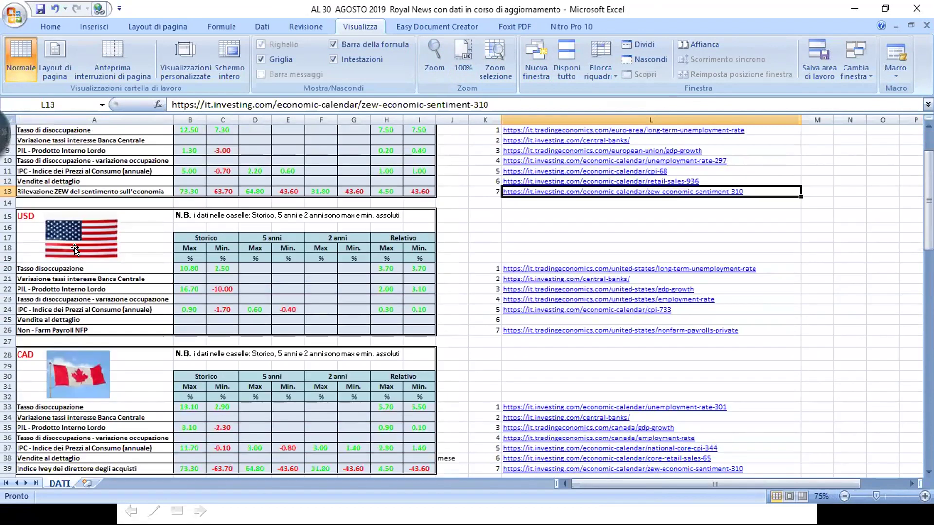
scroll(75, 249, down, 2)
scroll(74, 257, down, 3)
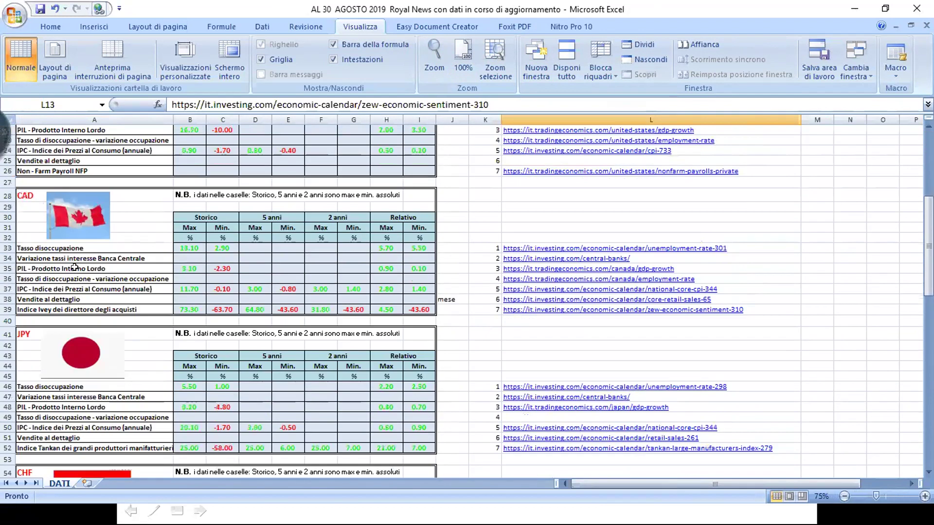
scroll(74, 267, down, 6)
scroll(75, 271, down, 4)
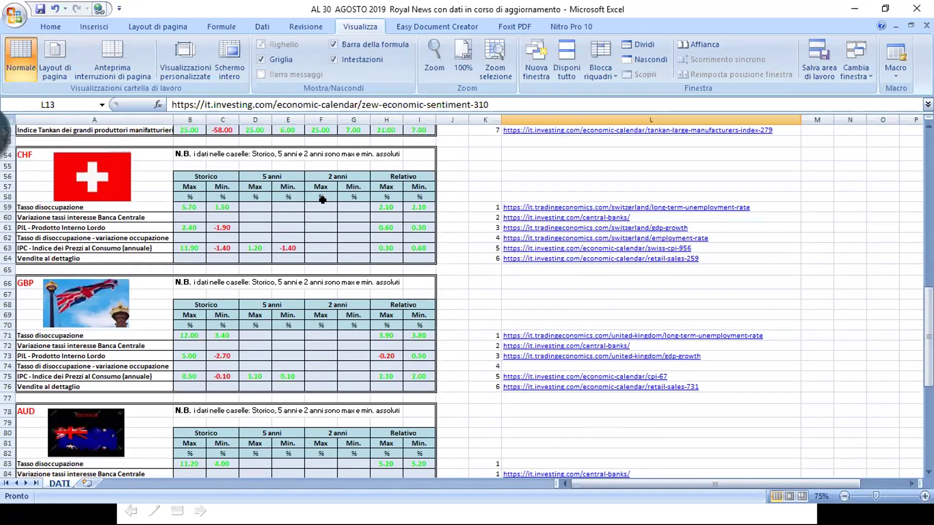
scroll(331, 185, up, 15)
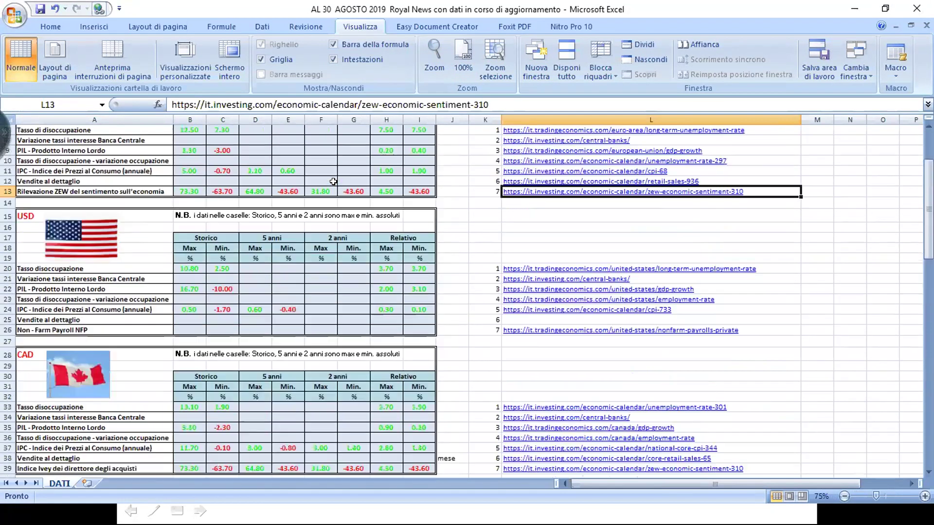
scroll(333, 181, up, 2)
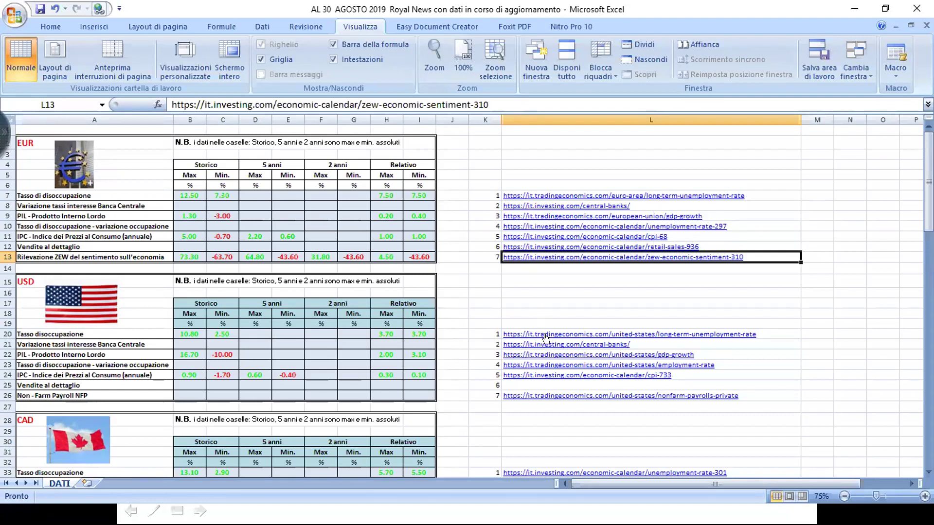
scroll(545, 336, down, 8)
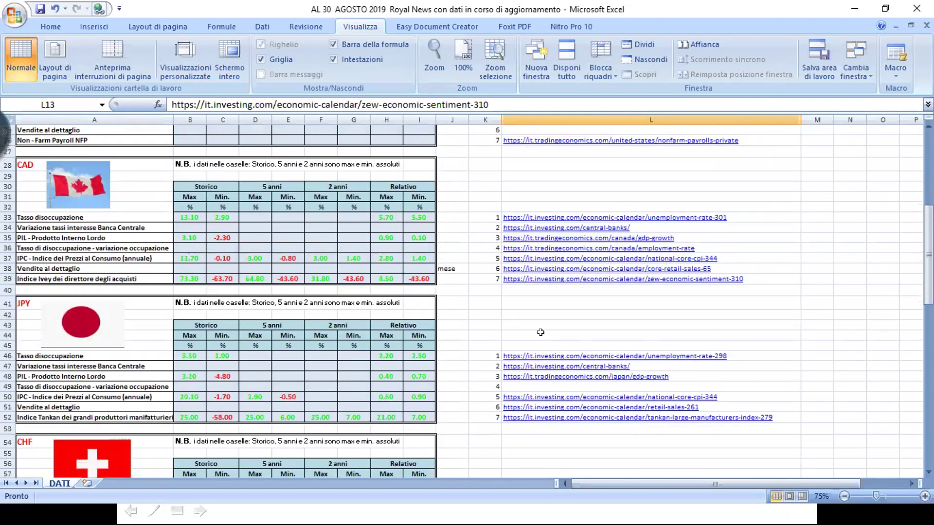
scroll(540, 332, down, 1)
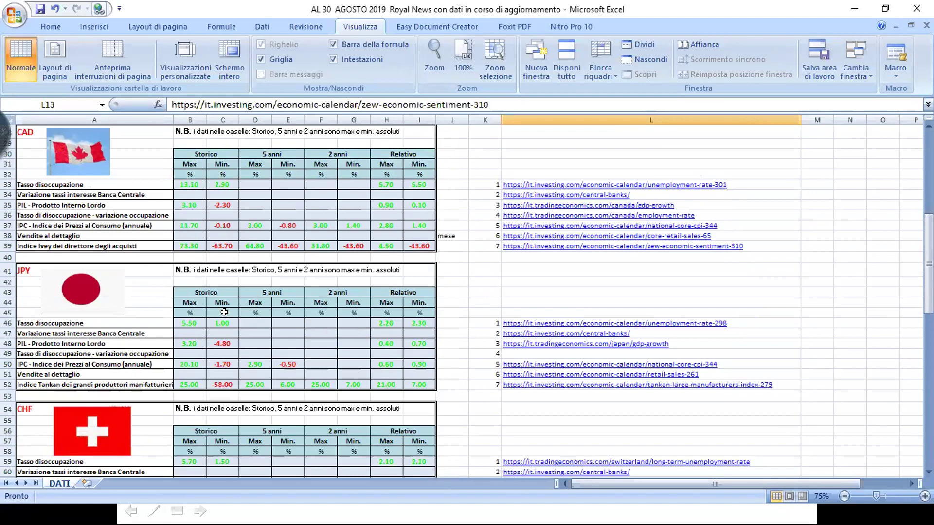
scroll(226, 312, up, 5)
scroll(224, 309, up, 4)
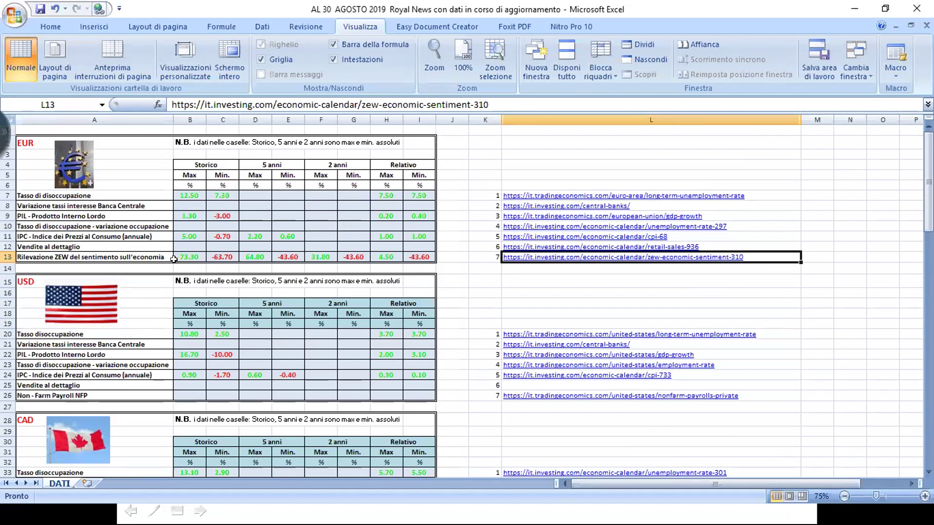
Open the EUR table's ZEW economic sentiment link and examine the indicator's description, chart and release history on Investing.com
click(545, 259)
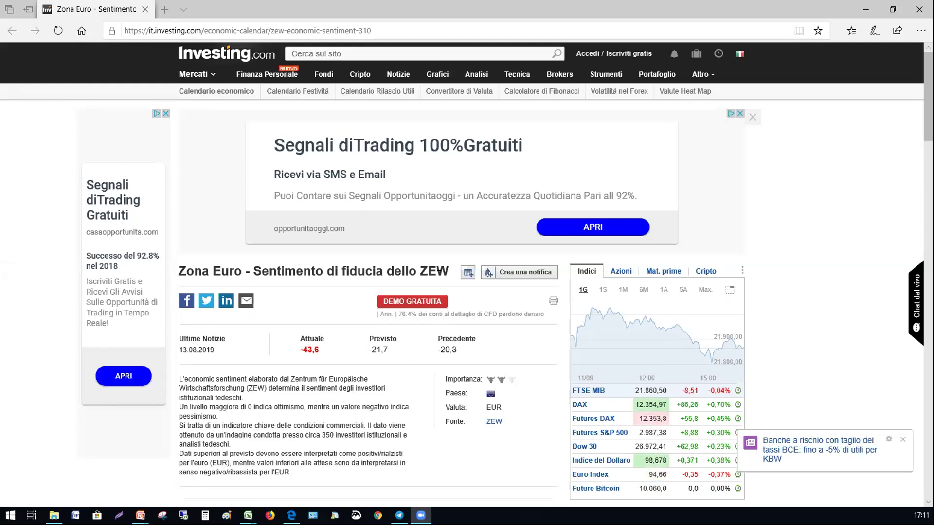
scroll(302, 251, down, 4)
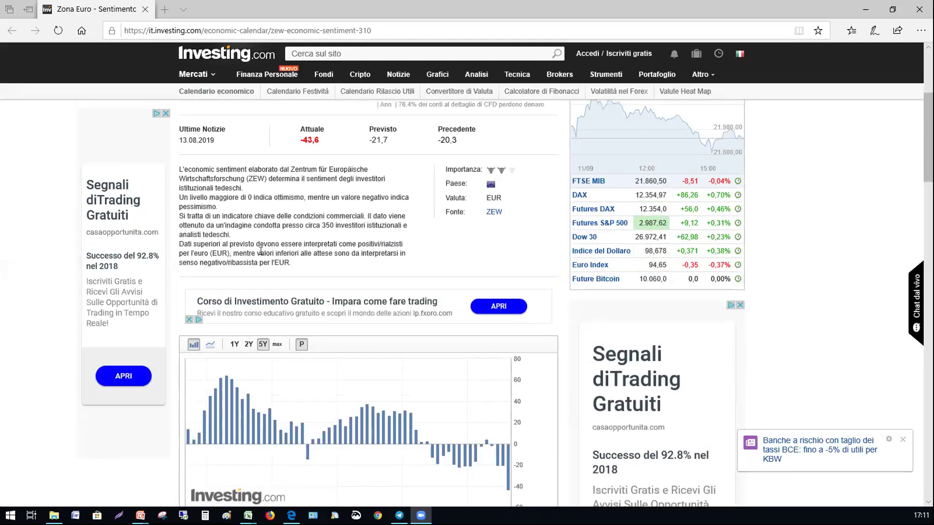
scroll(261, 251, up, 1)
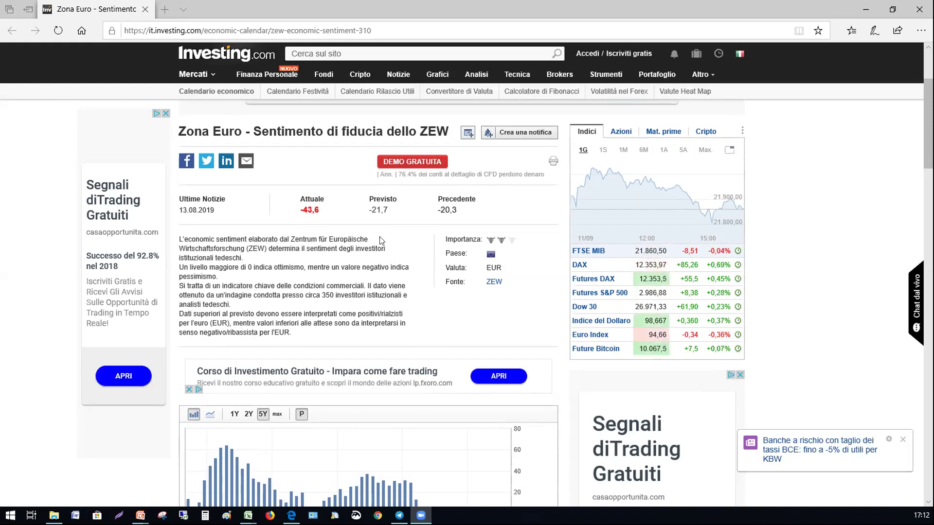
scroll(381, 239, down, 6)
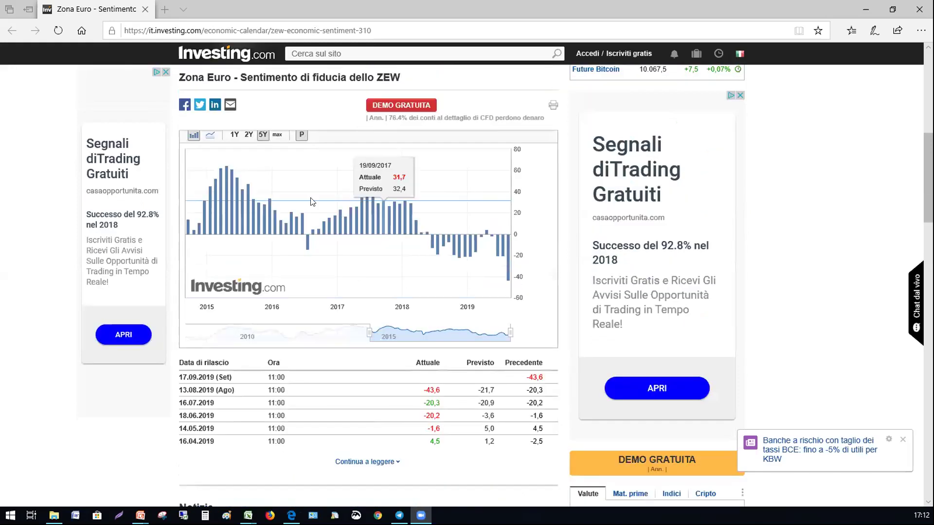
Examine the ZEW sentiment chart over the maximum, 5-year, 2-year and 1-year ranges, checking its highest and lowest readings
click(276, 136)
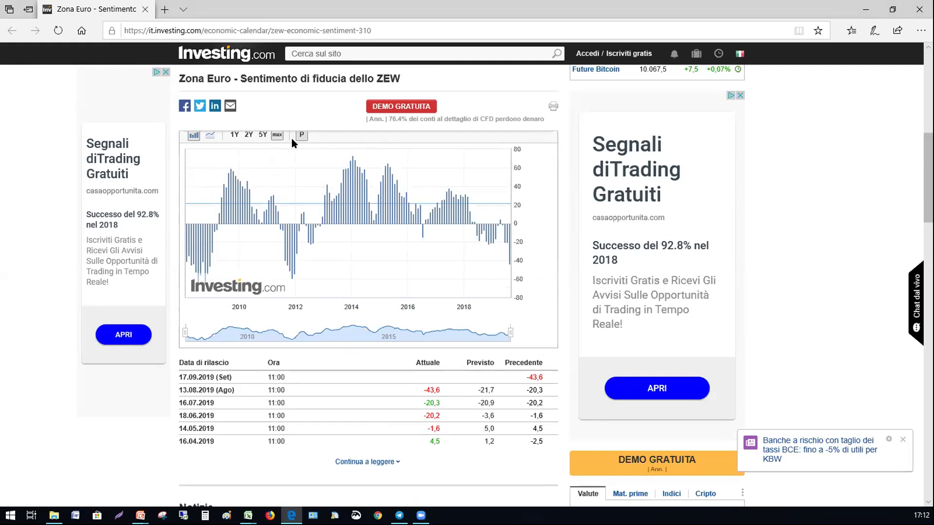
mouse_move(353, 155)
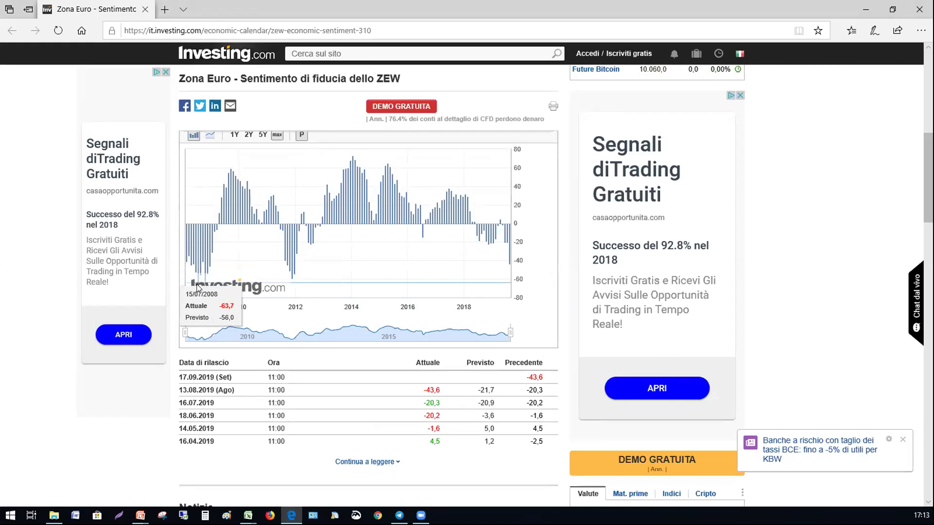
click(261, 136)
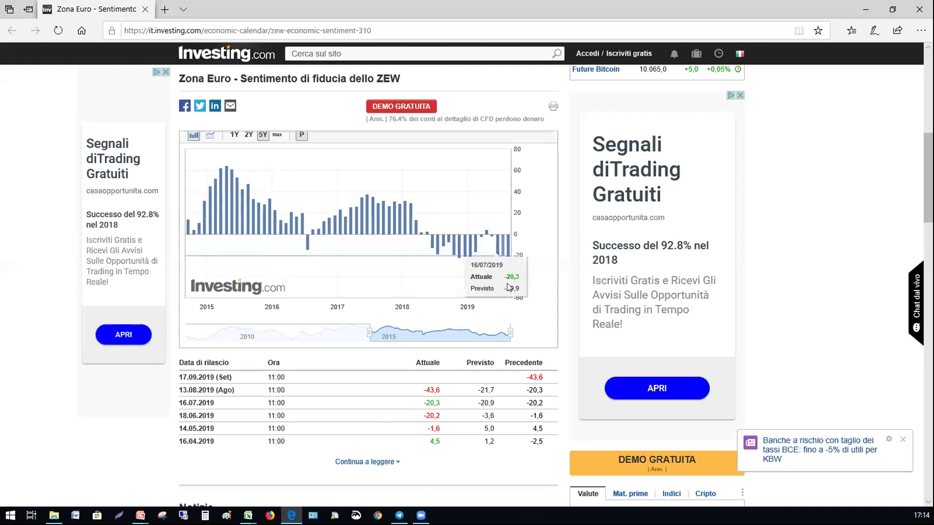
mouse_move(507, 281)
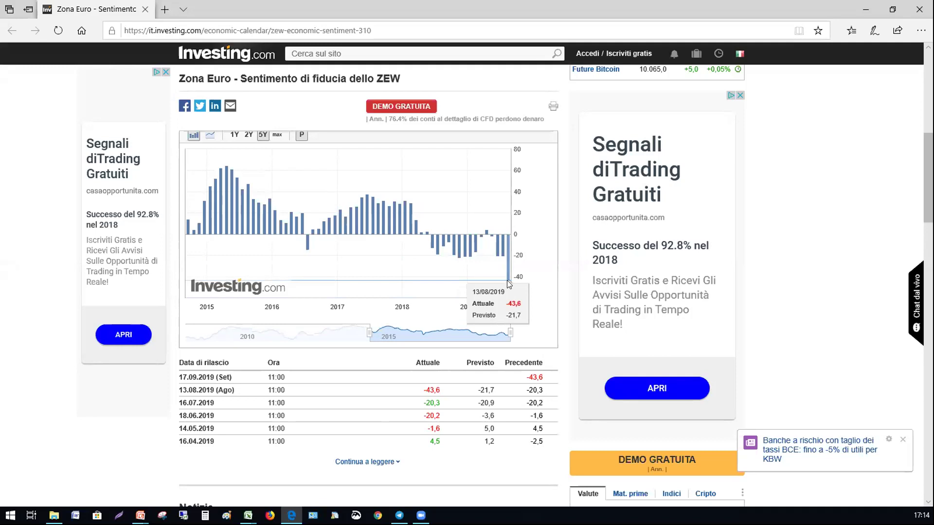
mouse_move(234, 166)
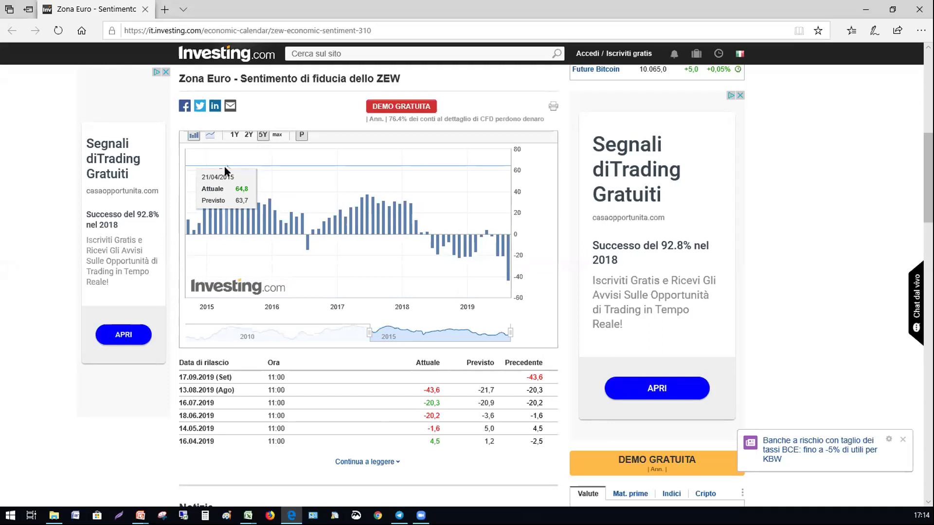
click(248, 135)
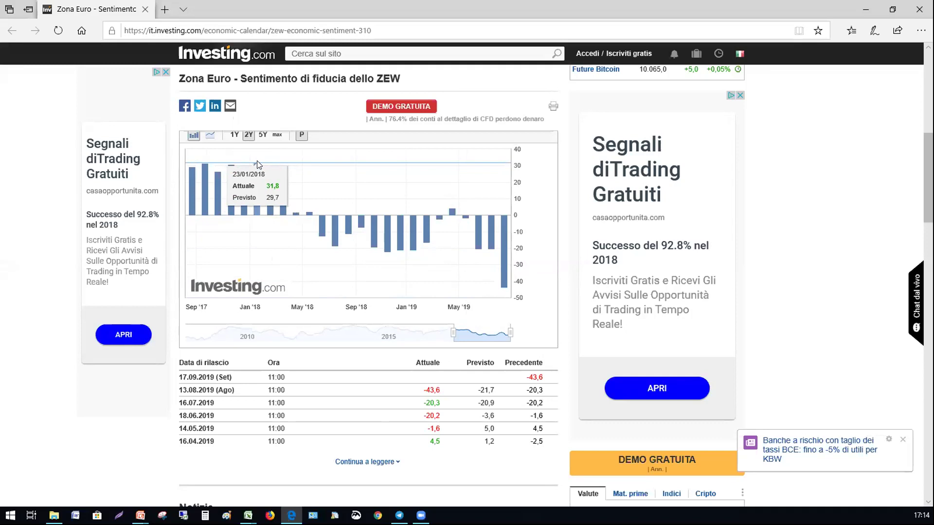
click(232, 135)
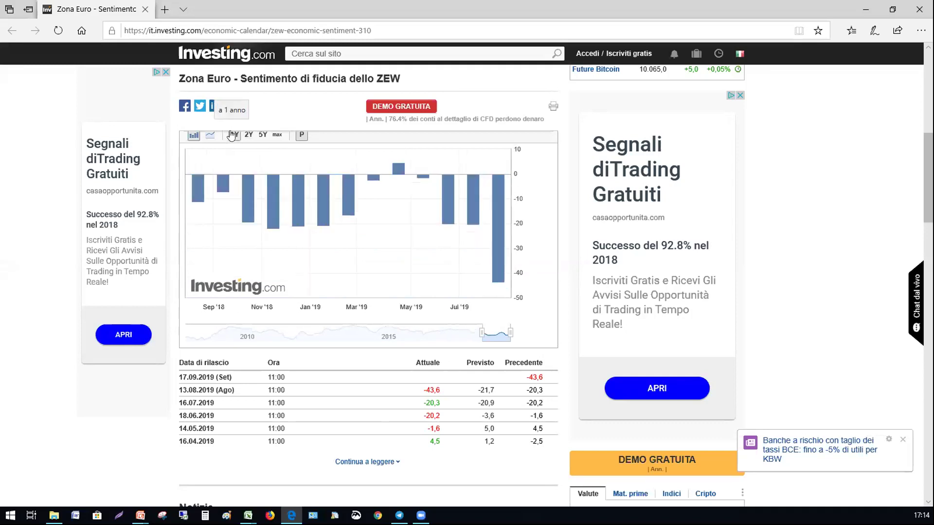
mouse_move(490, 267)
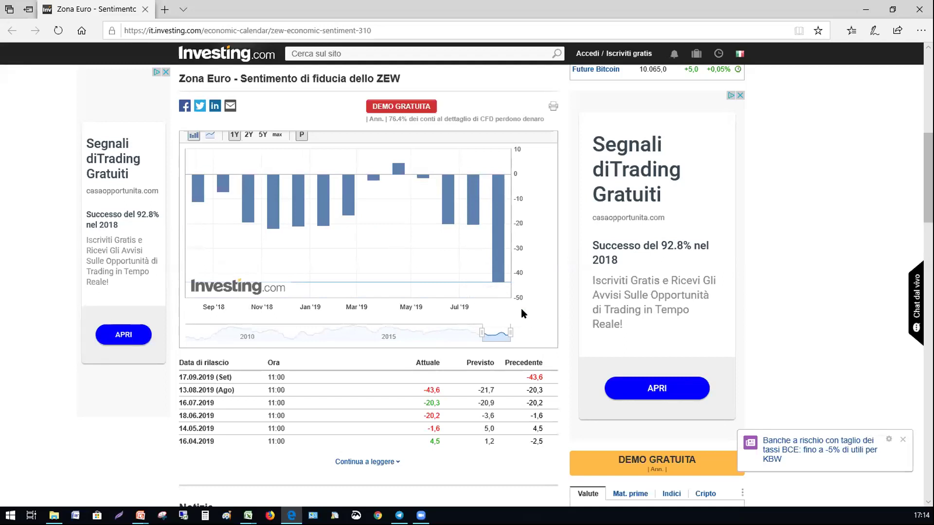
scroll(521, 308, down, 3)
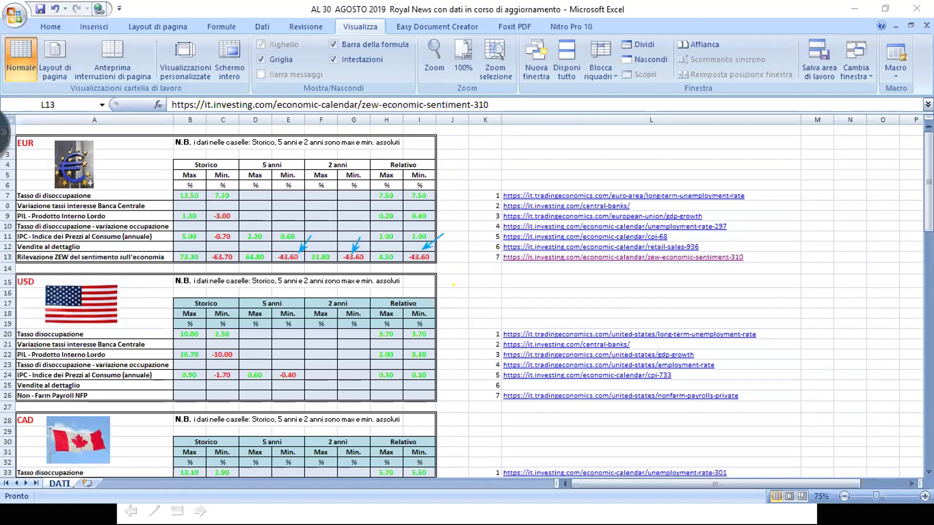
Switch to the workbook "bozza battaglia navale" and set the zoom of Foglio1 to 75%
key(alt+Tab)
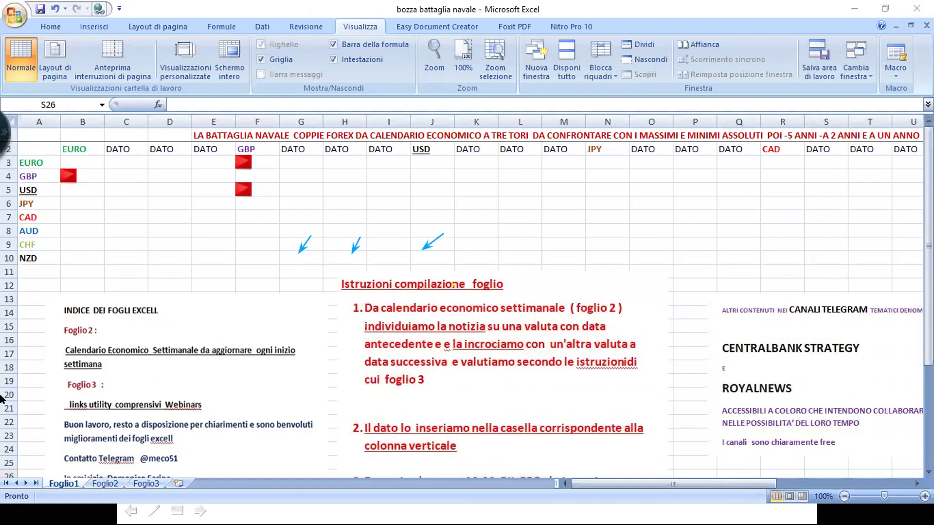
click(433, 49)
click(305, 192)
click(315, 266)
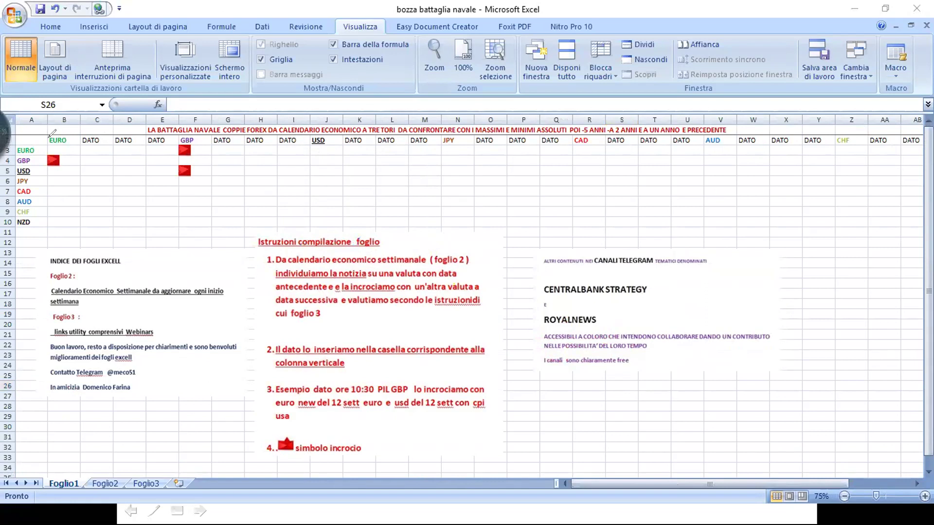
Underline the EURO, GBP, USD, JPY, CAD, AUD and CHF headings in pen, draw an arrow along the USD row to GBP, and erase the ink
drag(48, 147, 69, 147)
drag(187, 144, 206, 145)
drag(310, 147, 339, 147)
drag(442, 150, 467, 153)
drag(577, 146, 595, 148)
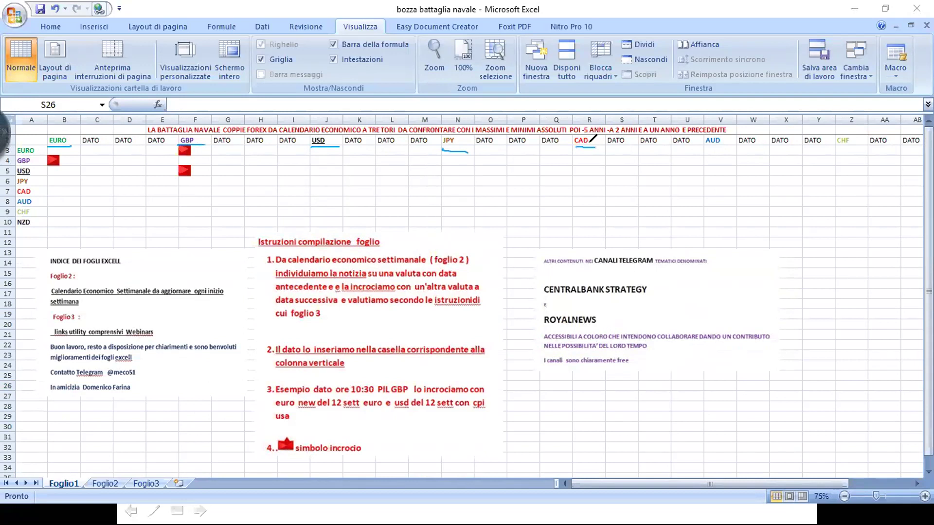
drag(710, 148, 747, 150)
click(832, 147)
drag(832, 148, 849, 147)
mouse_move(48, 175)
mouse_down()
mouse_move(145, 168)
mouse_move(161, 157)
mouse_move(173, 180)
mouse_move(152, 171)
mouse_move(156, 158)
mouse_up()
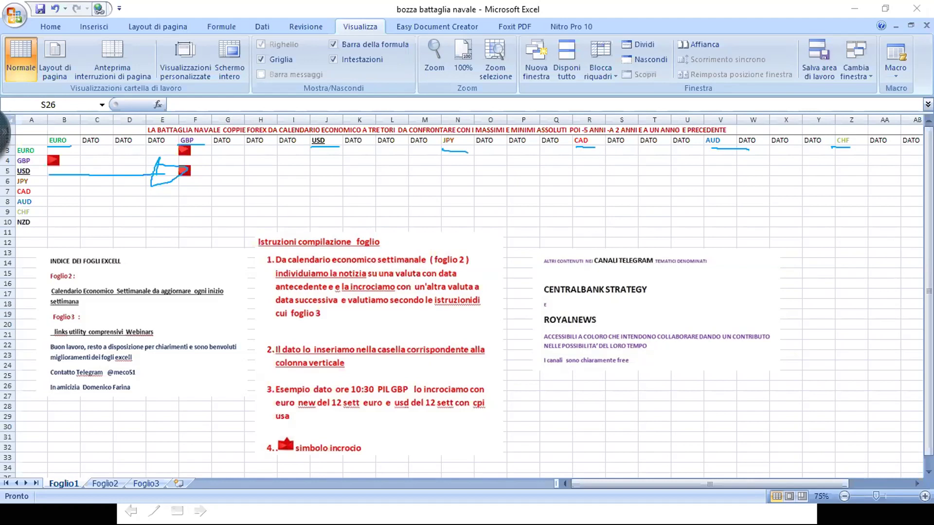
key(e)
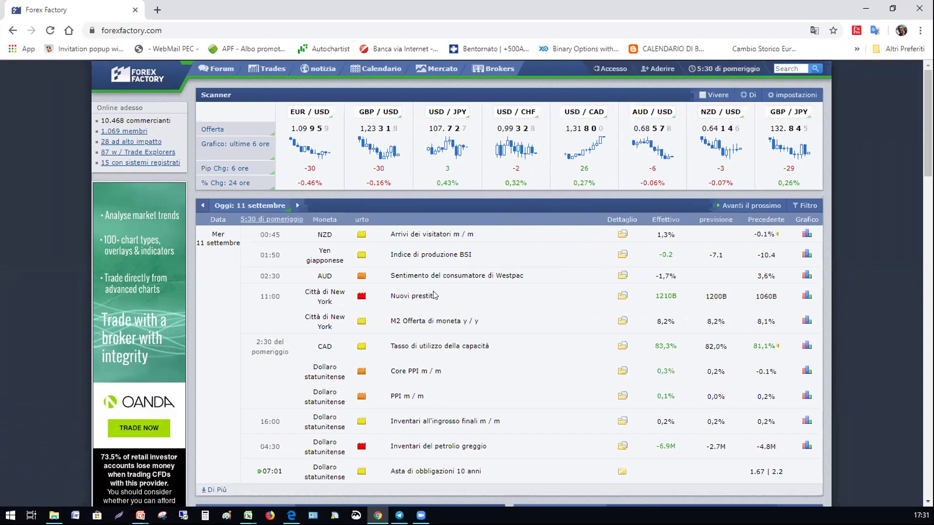
Expand the Forex Factory calendar to the following days and open the details of the US dollar core CPI m/m event on 12 September
scroll(434, 294, down, 2)
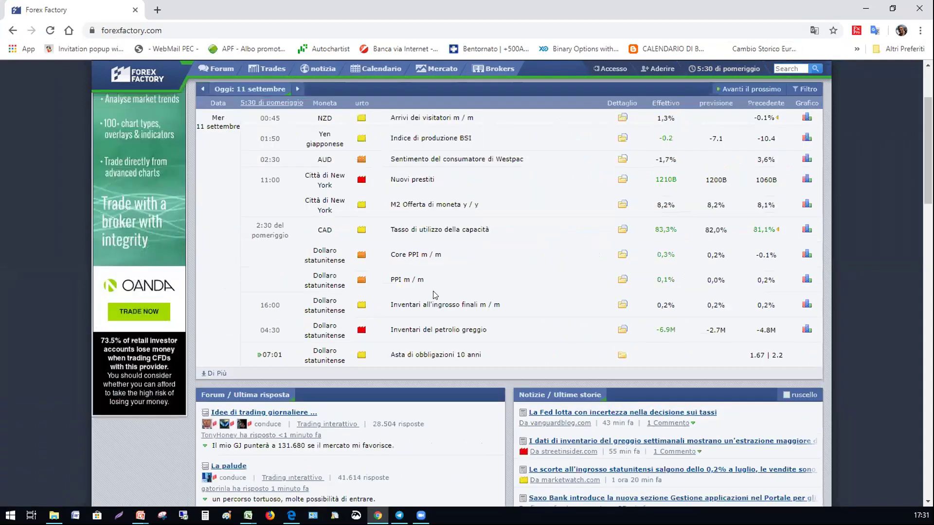
click(209, 373)
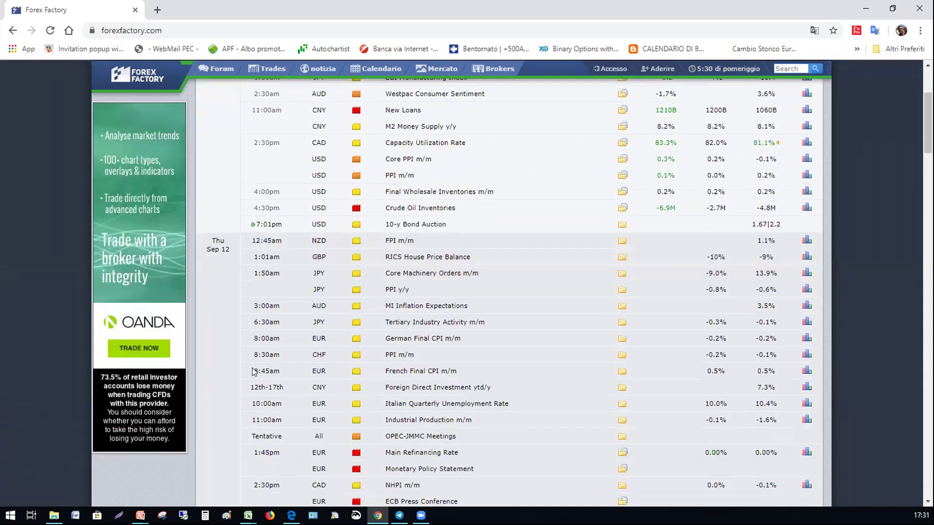
scroll(257, 363, up, 1)
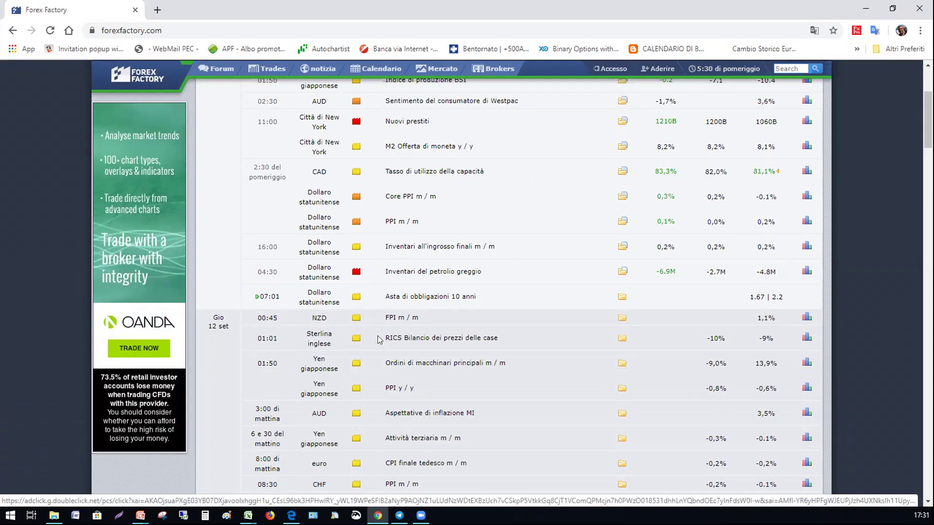
scroll(378, 336, down, 4)
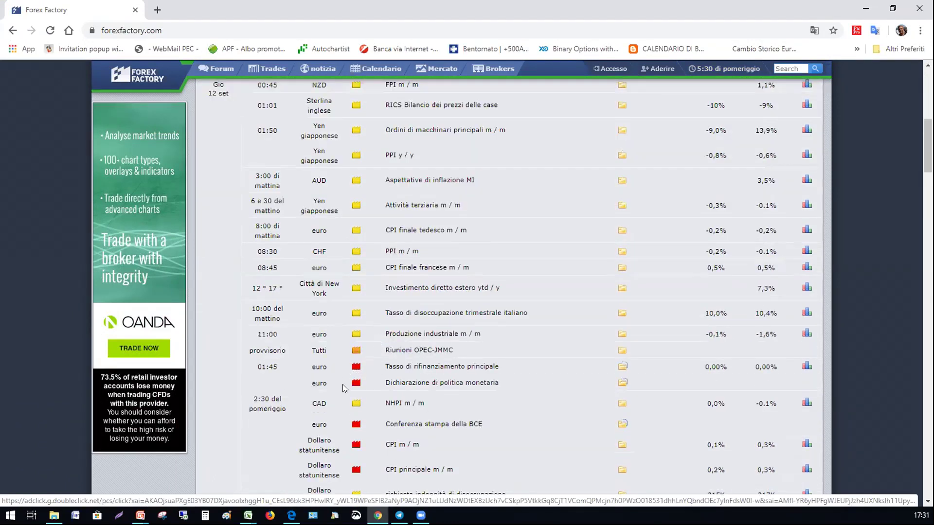
scroll(402, 414, down, 2)
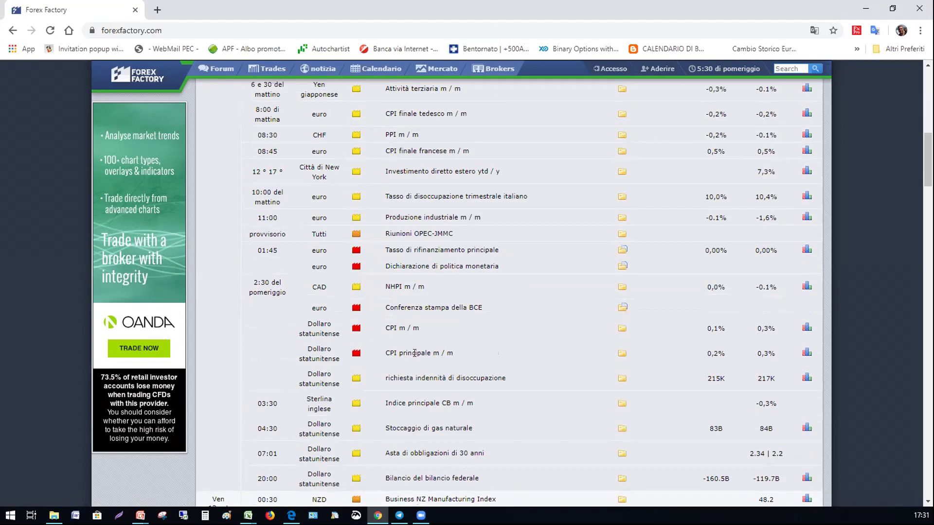
click(621, 357)
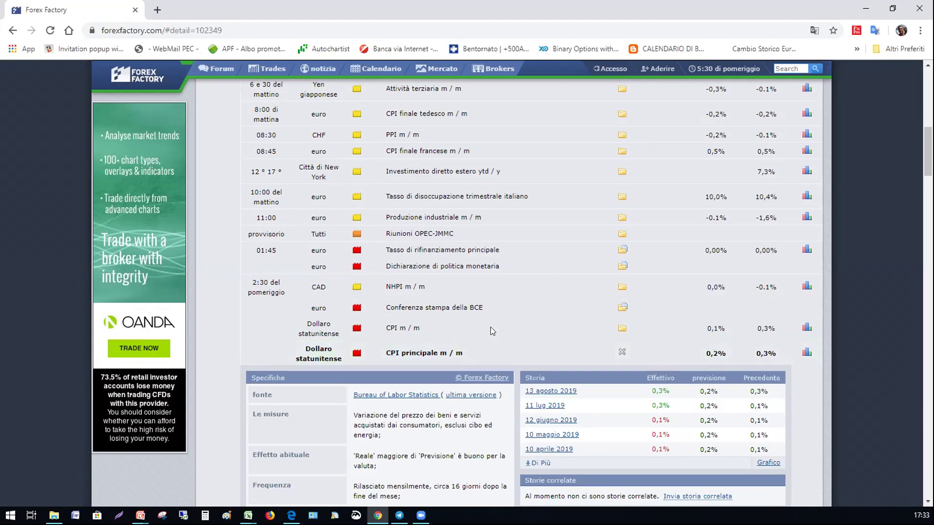
Look back over the 11 and 12 September events in the Forex Factory calendar, with their impact, forecast and previous values
scroll(490, 326, up, 7)
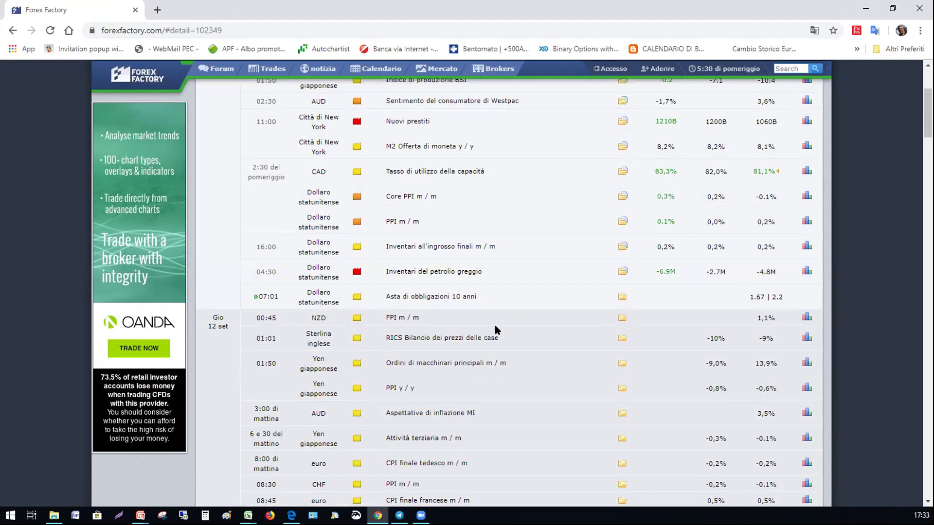
scroll(495, 326, up, 1)
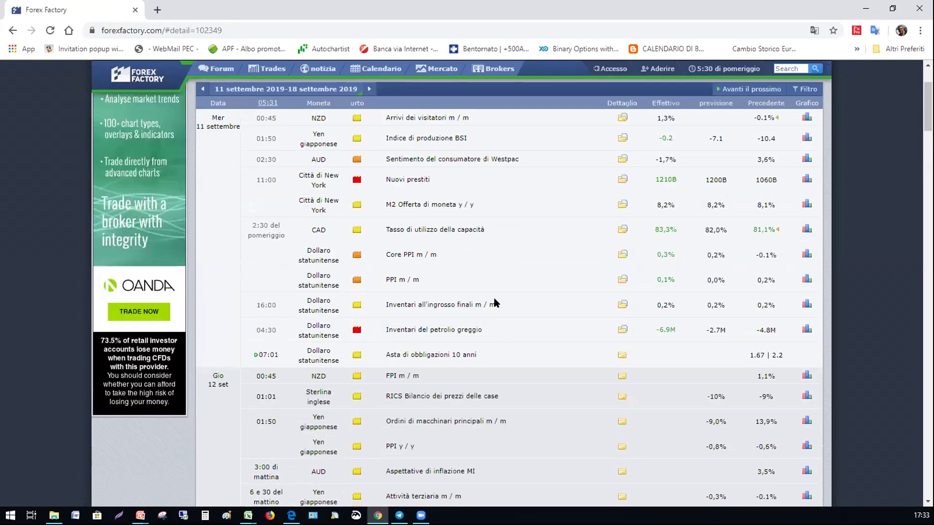
scroll(494, 303, up, 2)
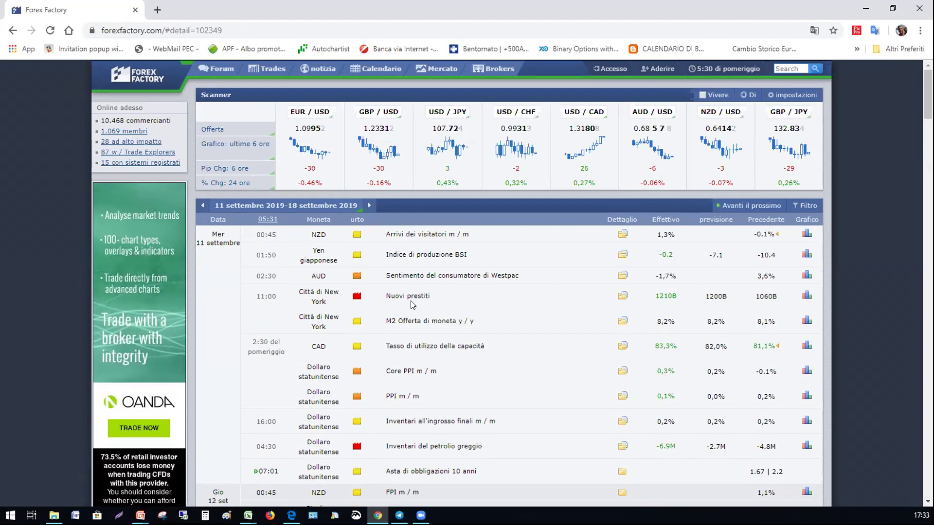
scroll(411, 303, down, 2)
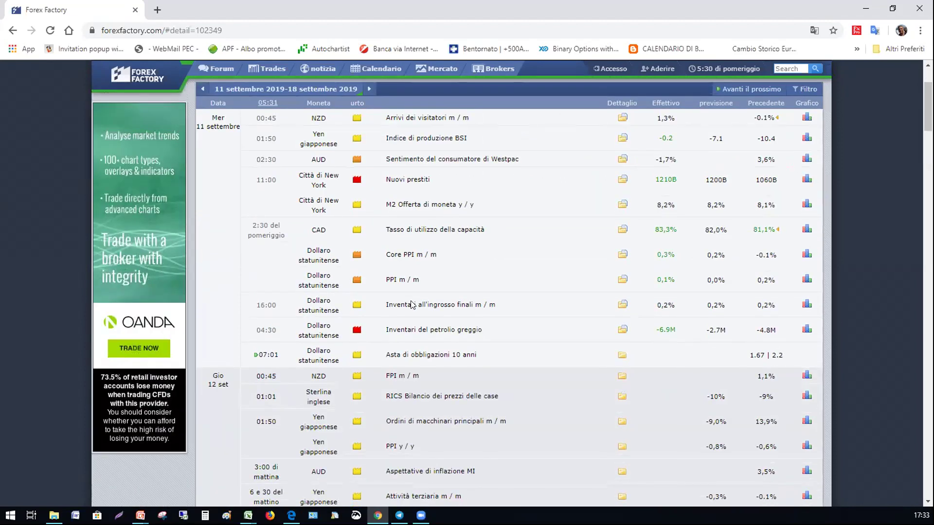
scroll(411, 304, down, 2)
scroll(411, 303, down, 4)
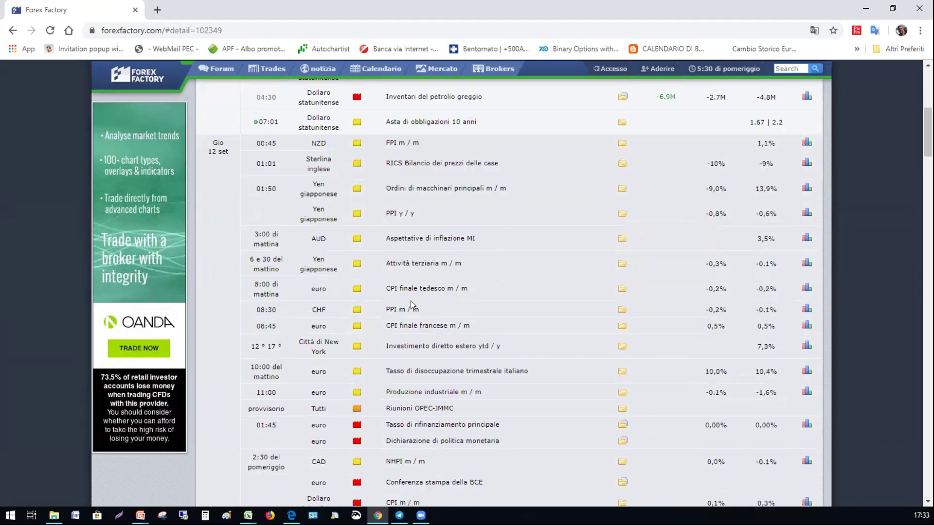
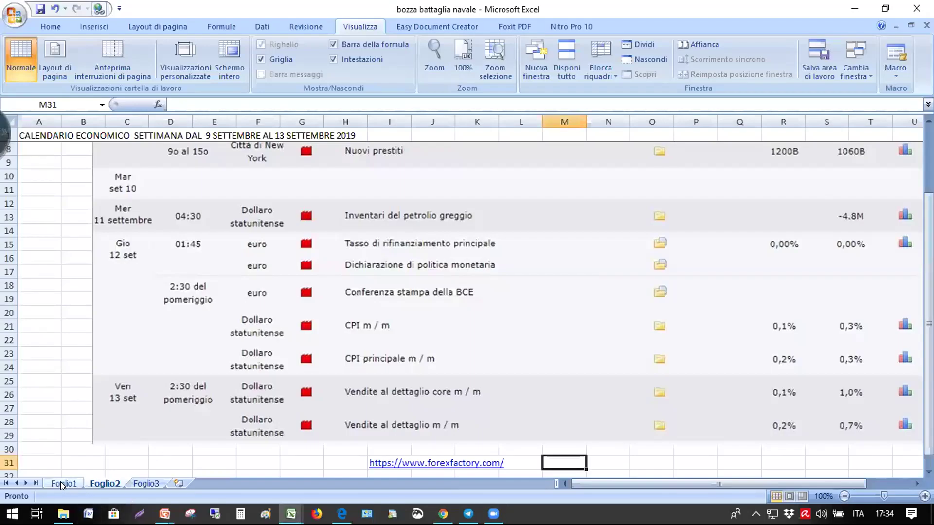
Review the currency grid on Foglio1 and look through the UTILITY document links and webinar list on Foglio3
click(60, 482)
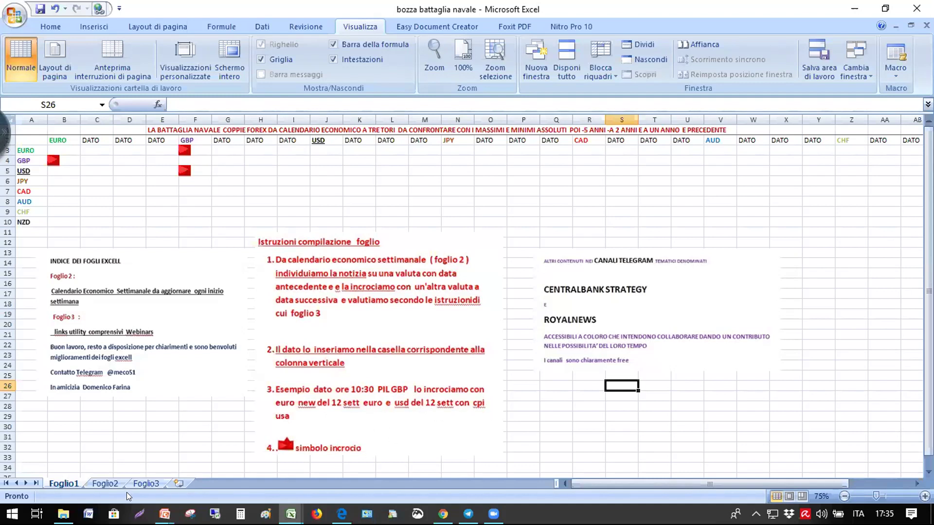
click(154, 483)
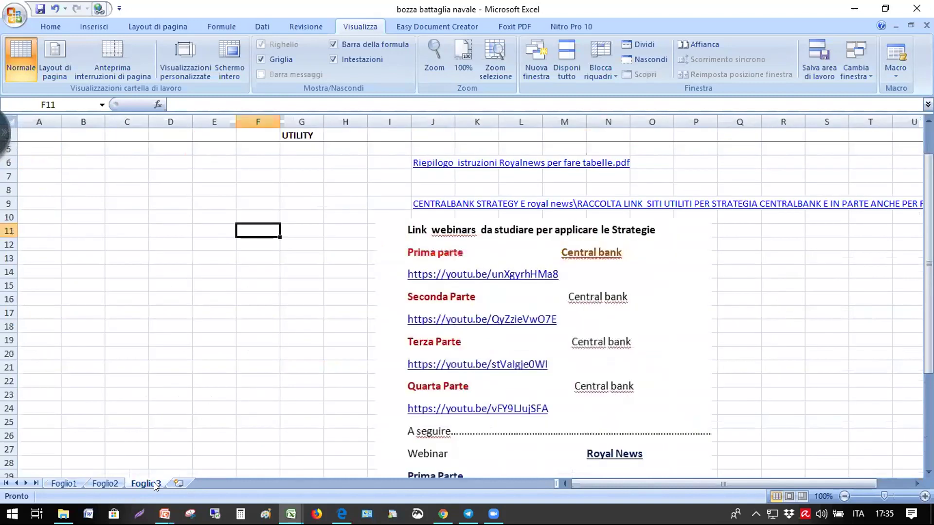
scroll(685, 347, up, 1)
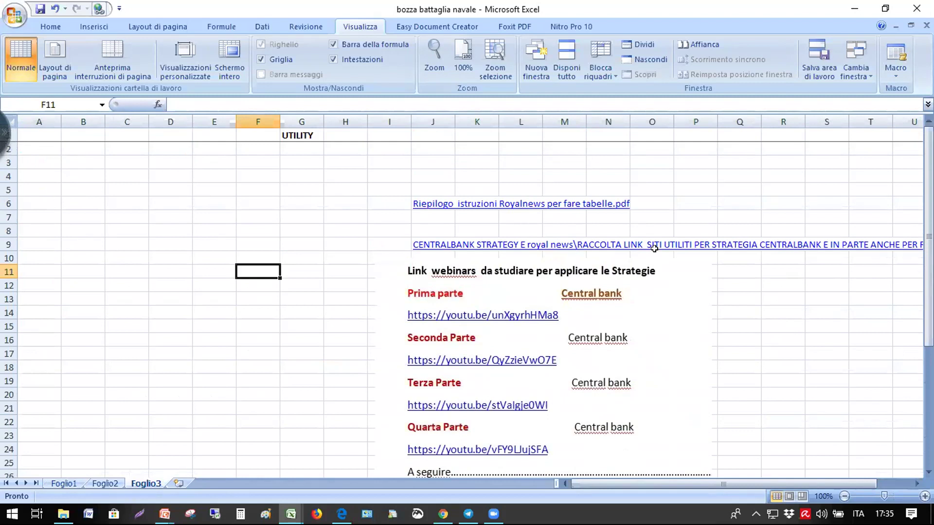
scroll(655, 249, down, 1)
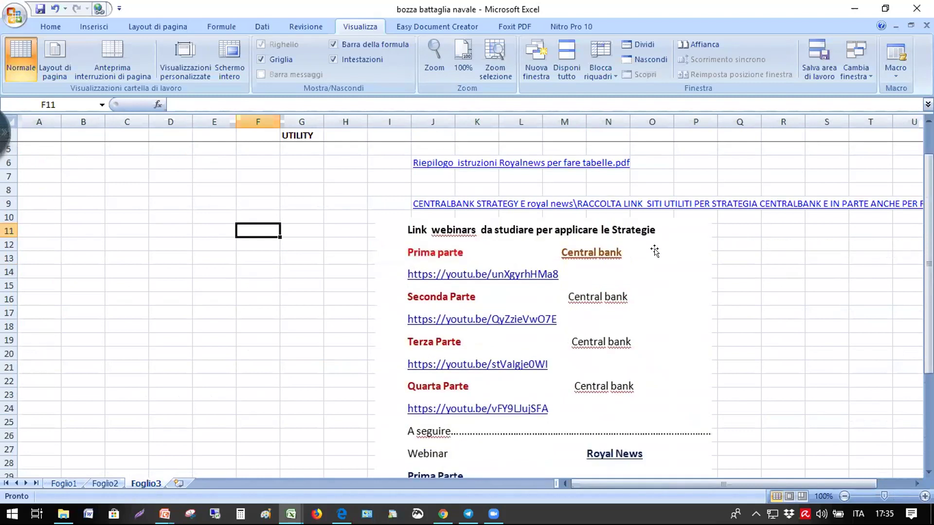
scroll(557, 258, down, 3)
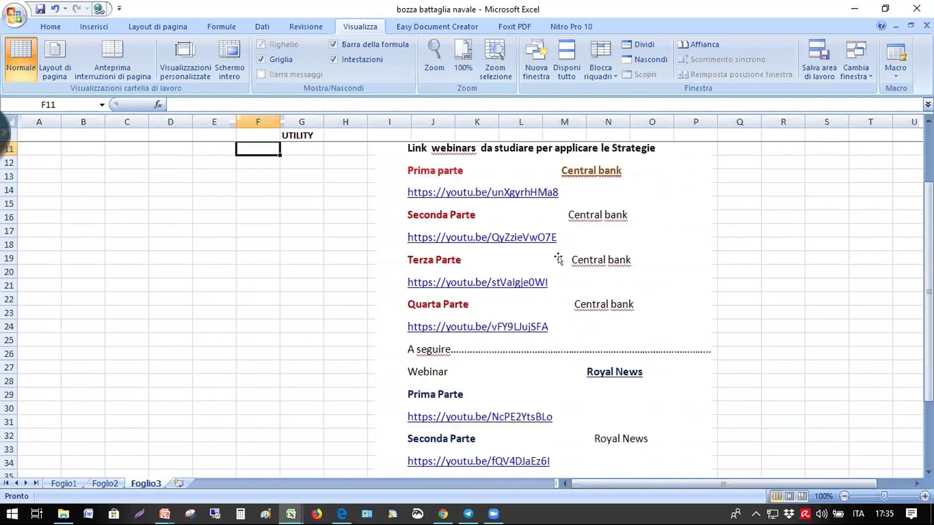
scroll(558, 259, down, 2)
scroll(559, 260, up, 6)
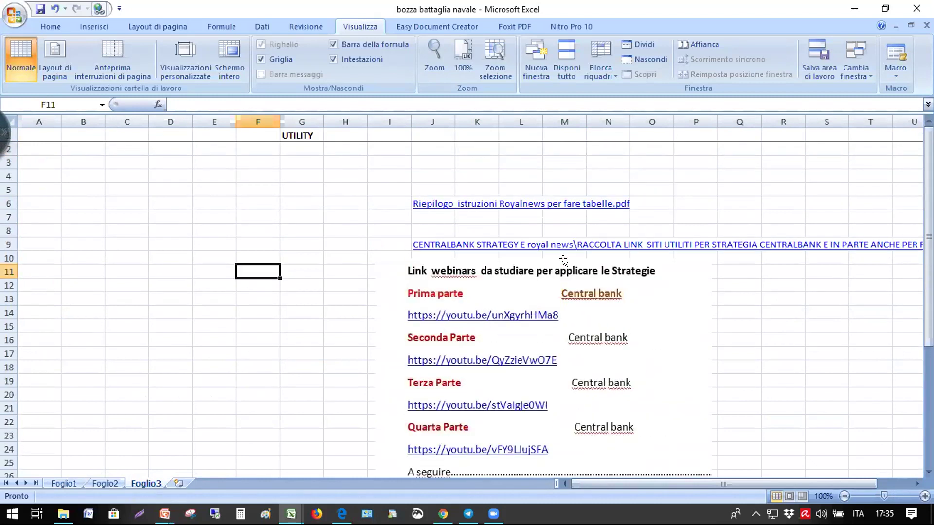
Widen column N on Foglio3 beside the "Riepilogo istruzioni Royalnews per fare tabelle.pdf" link in row 6
click(520, 204)
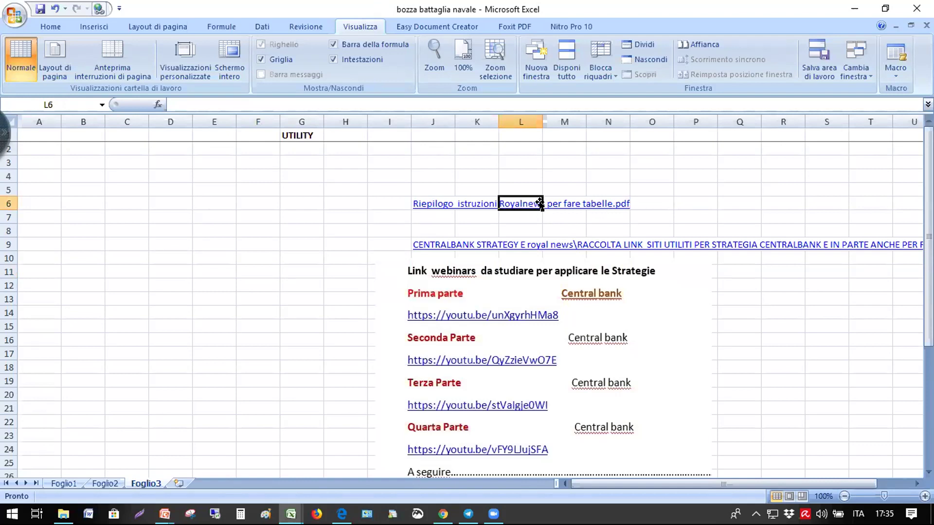
click(637, 204)
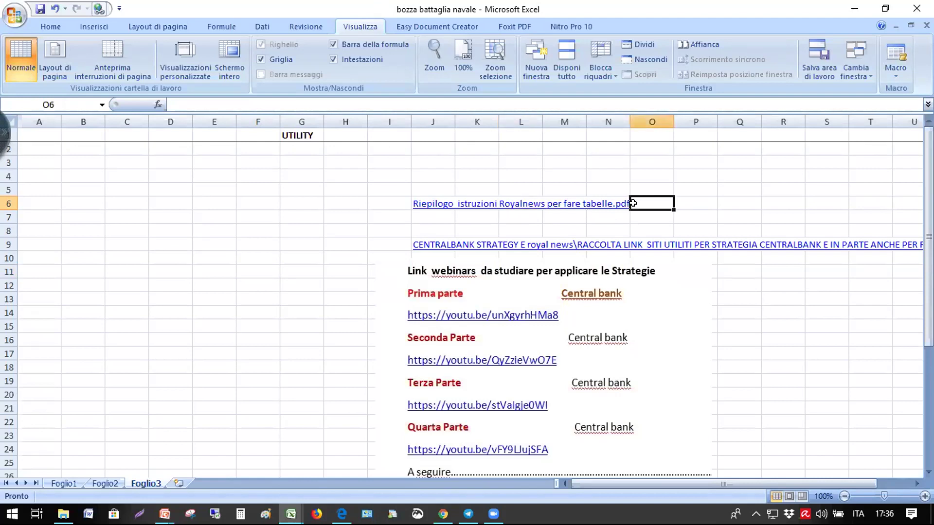
drag(575, 203, 630, 203)
drag(628, 117, 662, 118)
click(638, 203)
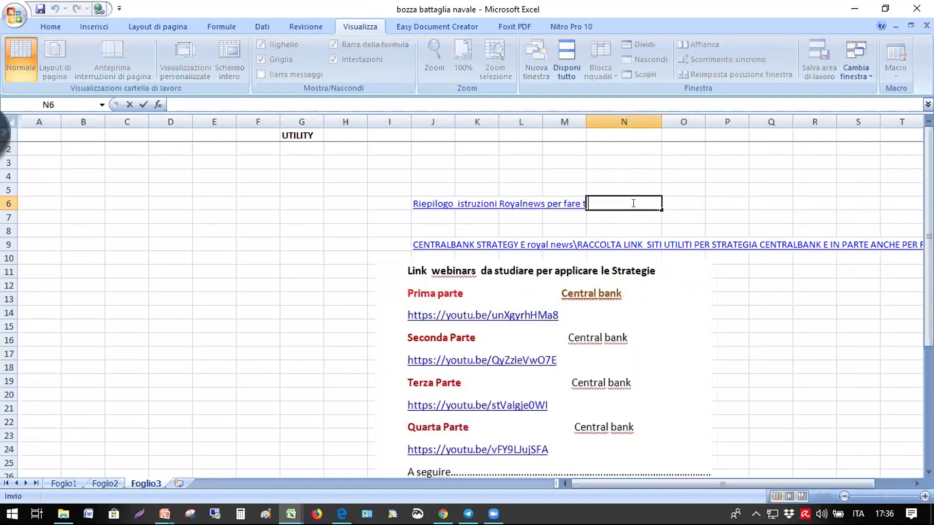
Try to open the "Riepilogo istruzioni Royalnews per fare tabelle.pdf" link from the cells along row 6
click(500, 203)
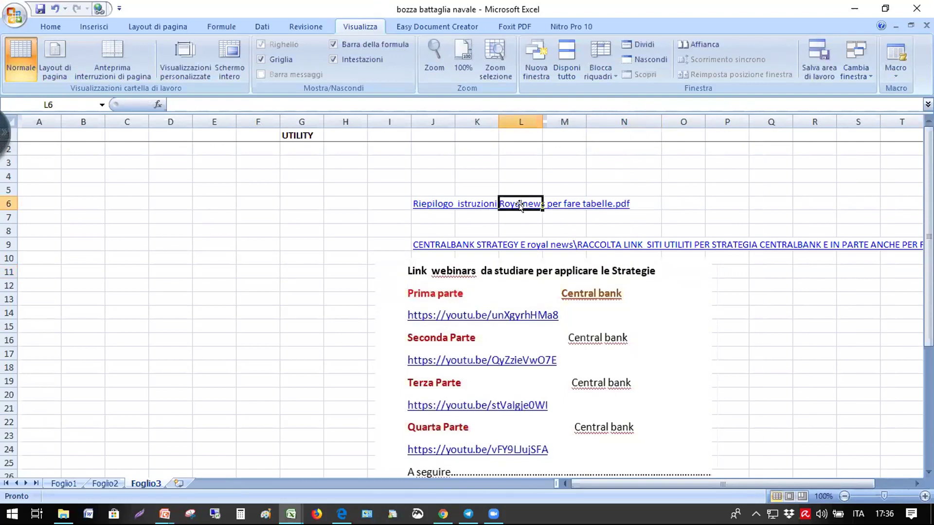
key(ctrl+c)
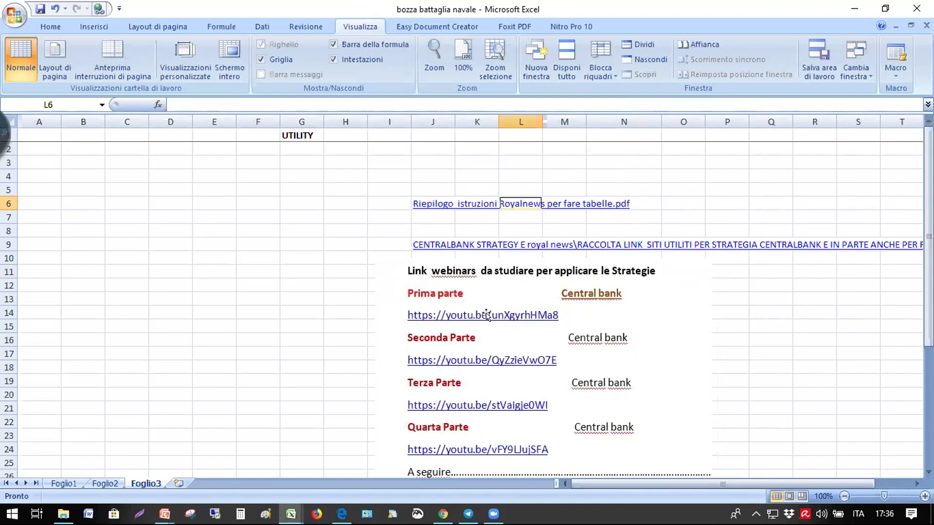
click(641, 205)
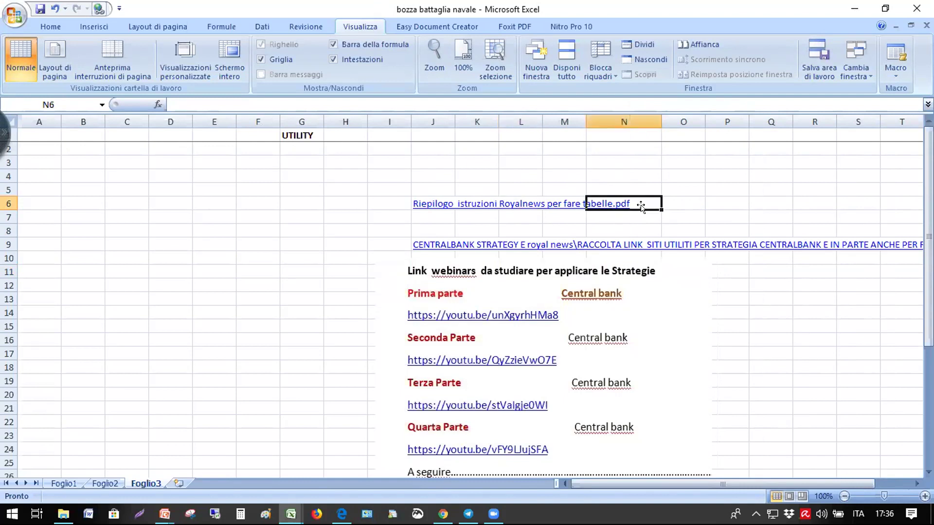
key(Return)
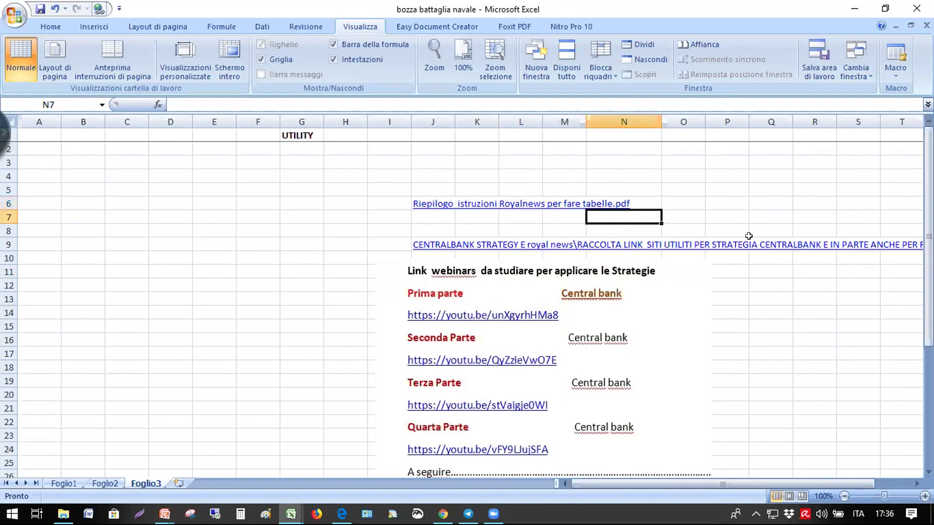
click(529, 203)
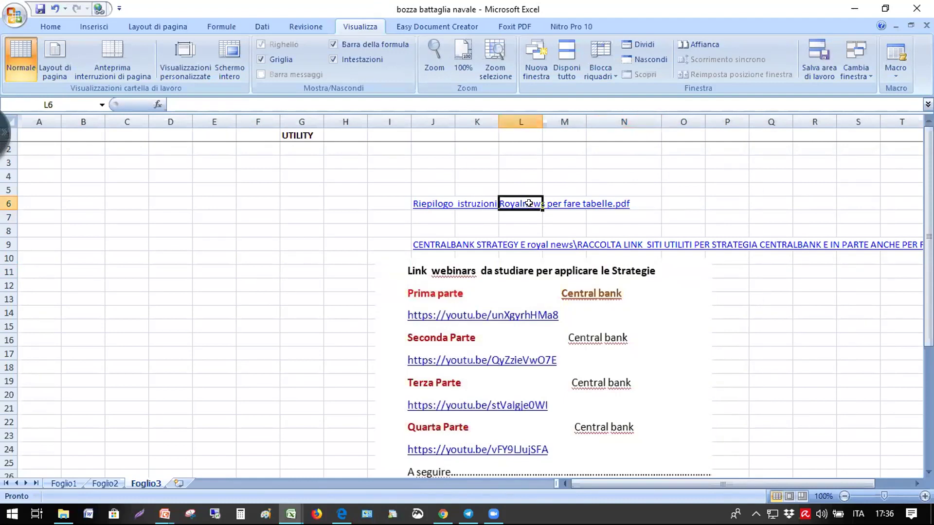
double_click(529, 203)
click(475, 225)
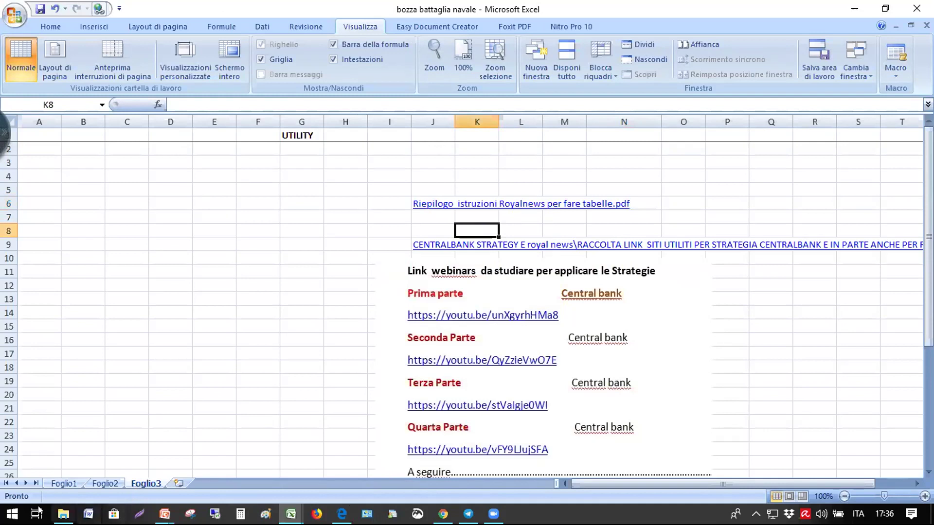
Show the currency grid on Foglio1 and minimize the workbook to return to the "AL 30 AGOSTO 2019 Royal News" data workbook
mouse_move(57, 511)
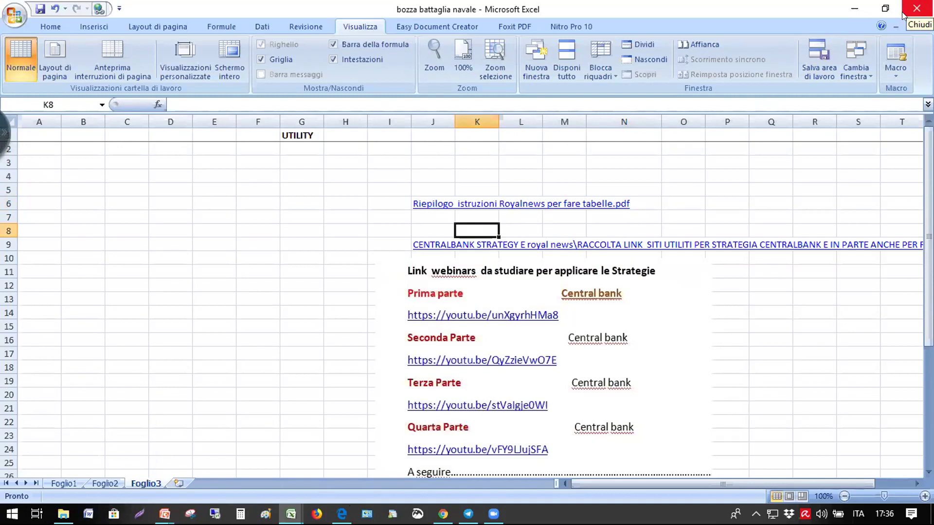
click(64, 483)
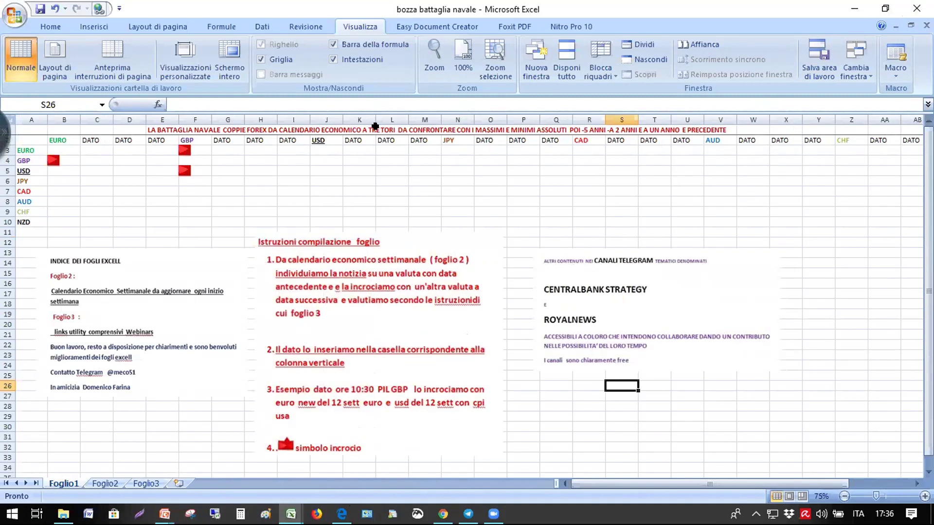
click(854, 9)
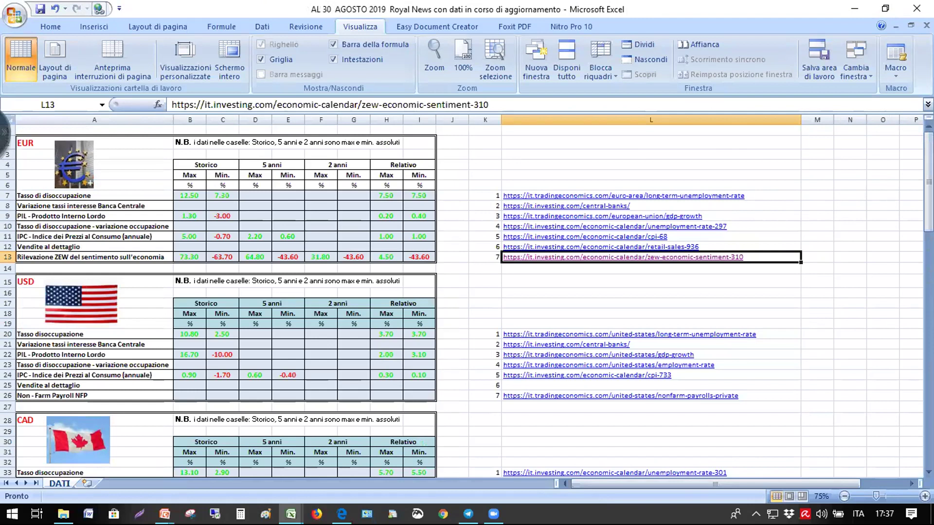
Examine the indicator tables for each currency from EUR to NZD on the DATI sheet, with their source links in column L
scroll(379, 248, down, 1)
scroll(380, 248, up, 1)
scroll(189, 216, down, 8)
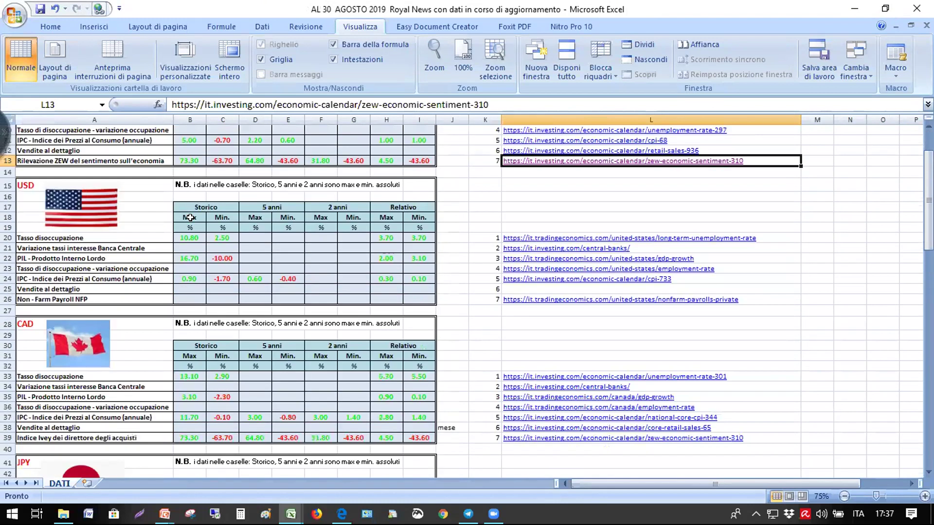
scroll(191, 222, down, 3)
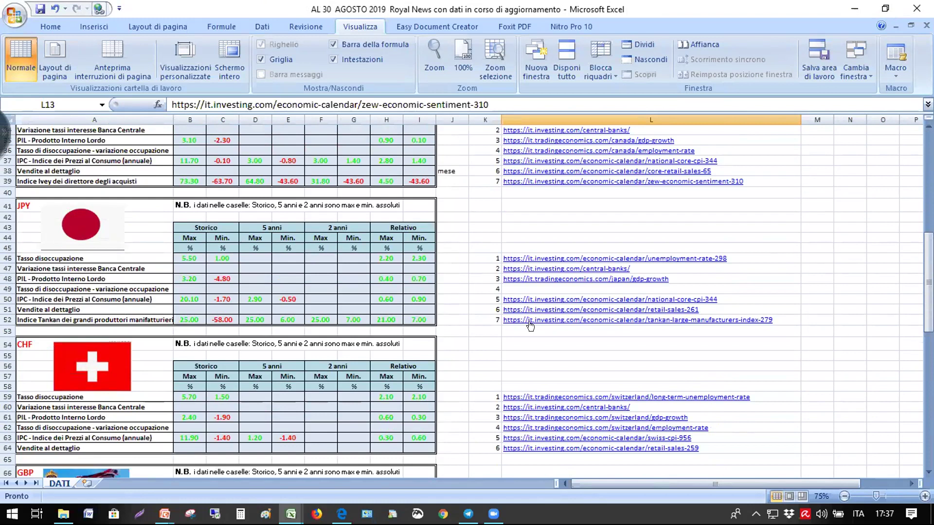
scroll(532, 322, up, 6)
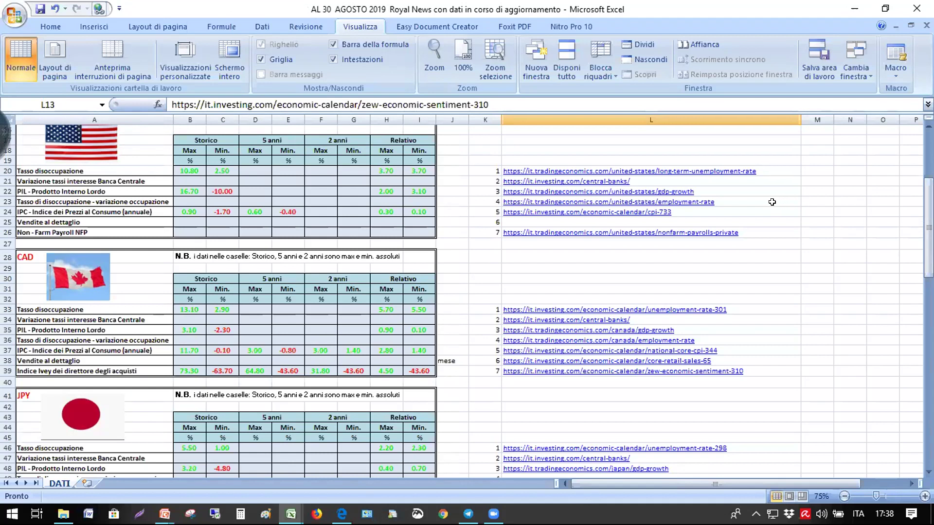
scroll(575, 260, down, 2)
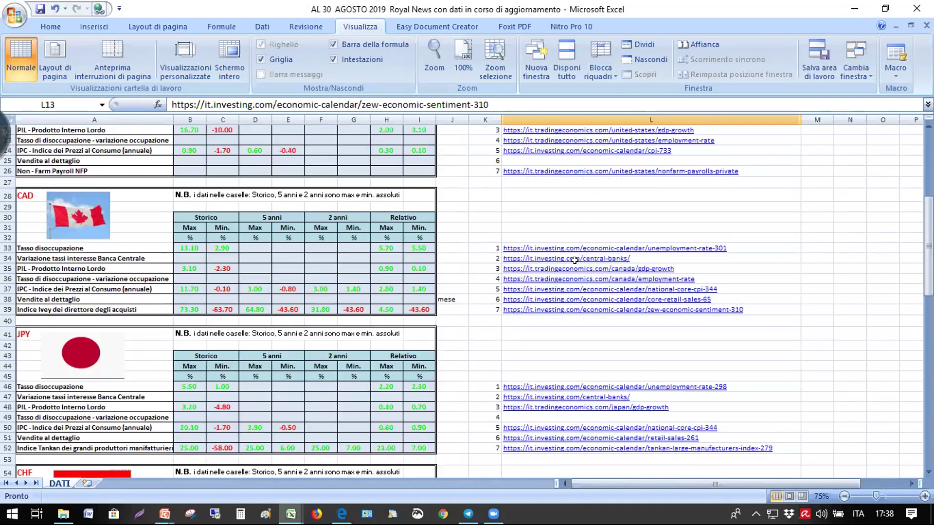
scroll(574, 260, up, 2)
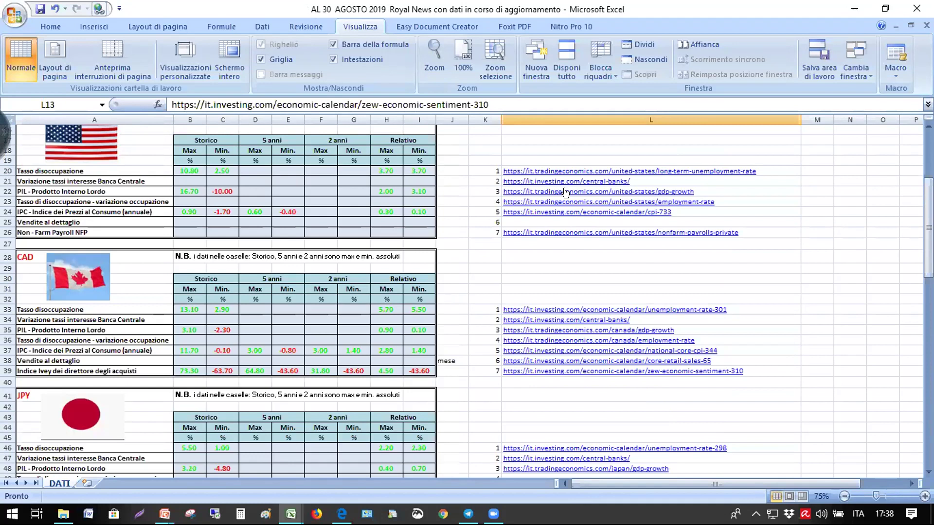
scroll(565, 192, down, 18)
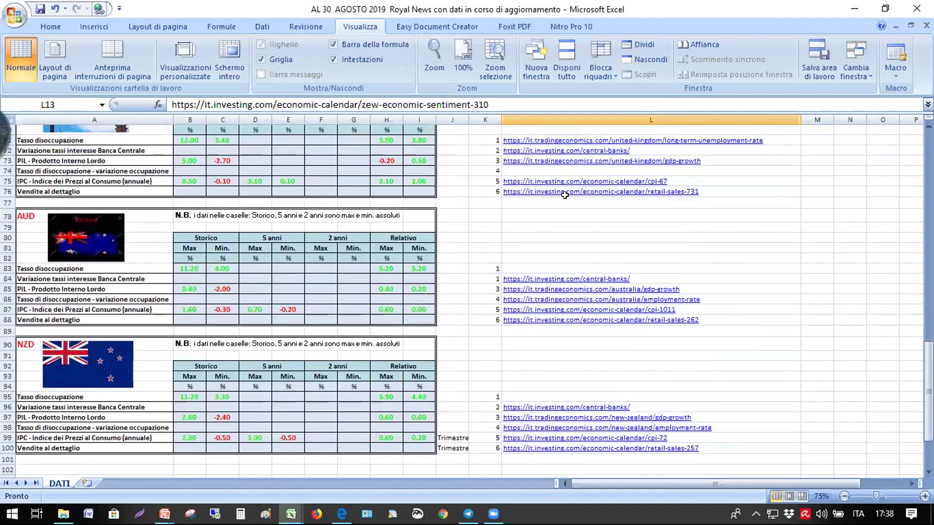
Open the Investing.com economic calendar link in cell L108, above the note about using the filters
scroll(564, 194, down, 10)
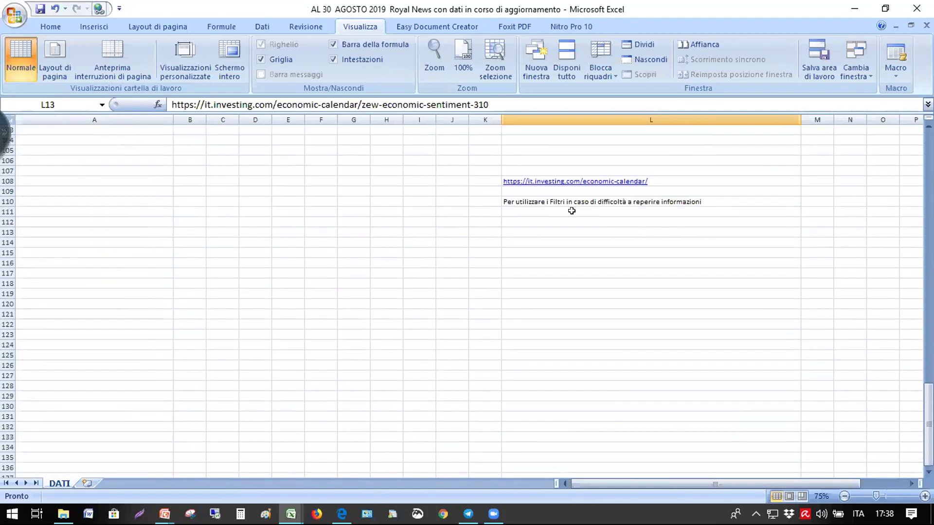
scroll(572, 210, up, 1)
click(575, 214)
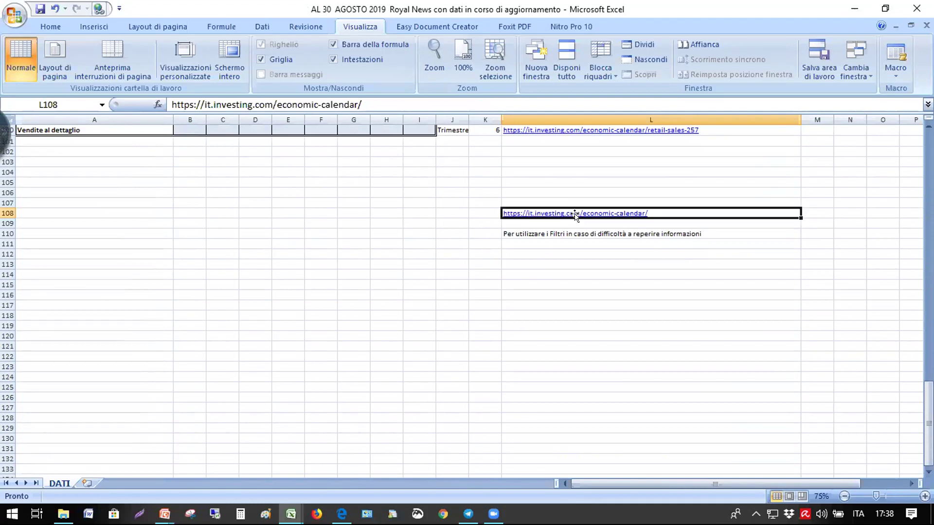
click(574, 214)
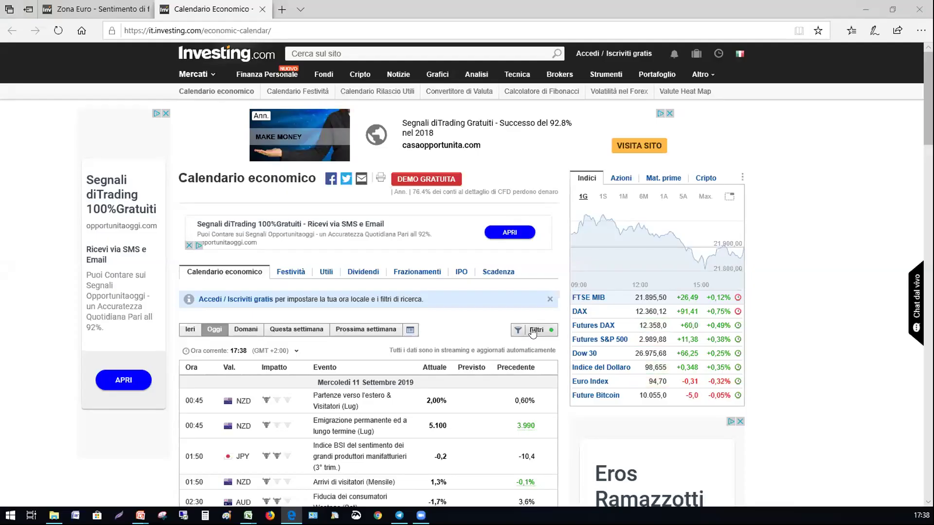
Filter the economic calendar by searching for the event "pil" and choosing Zona Euro - PIL (Prodotto Interno Lordo) (Annuale)
click(532, 330)
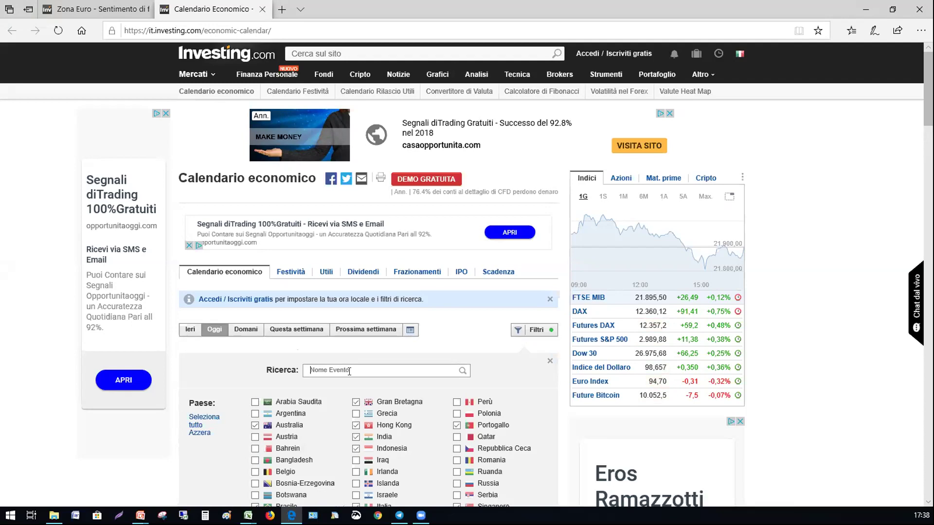
text(pèi)
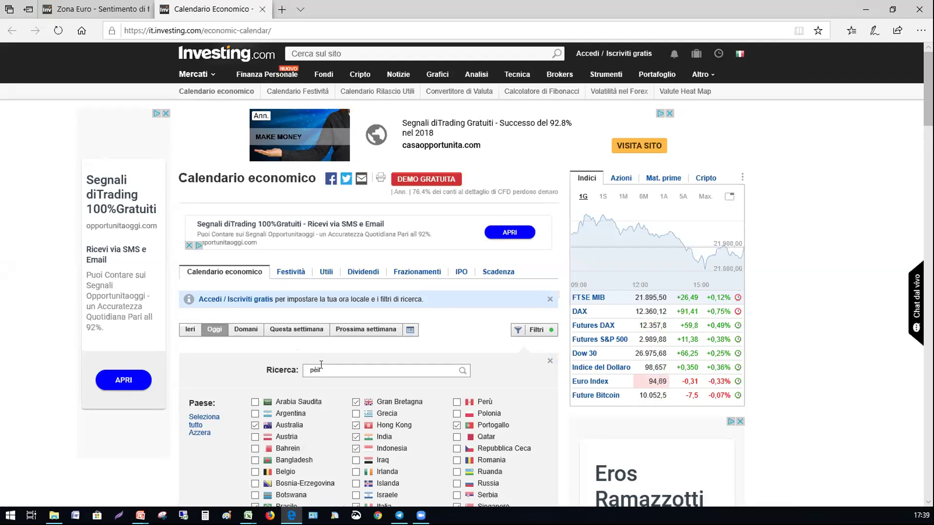
key(BackSpace)
key(BackSpace)
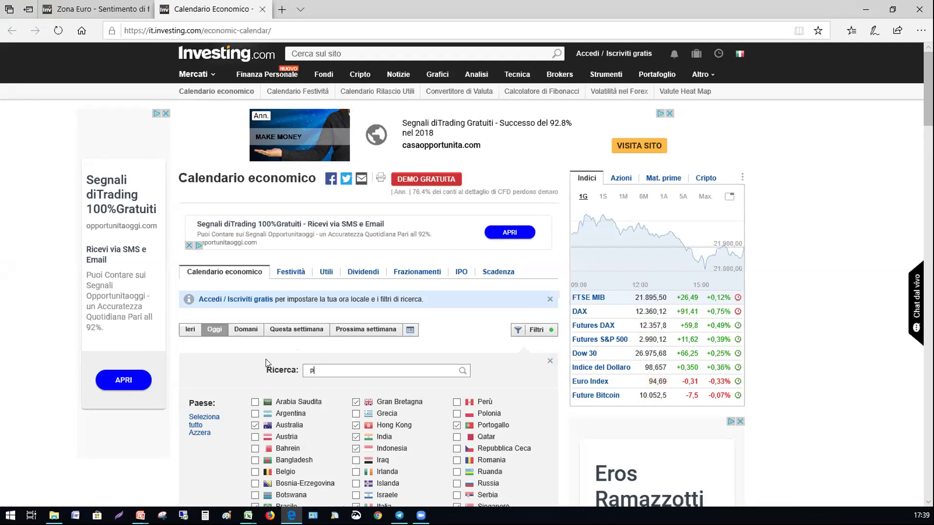
text(il)
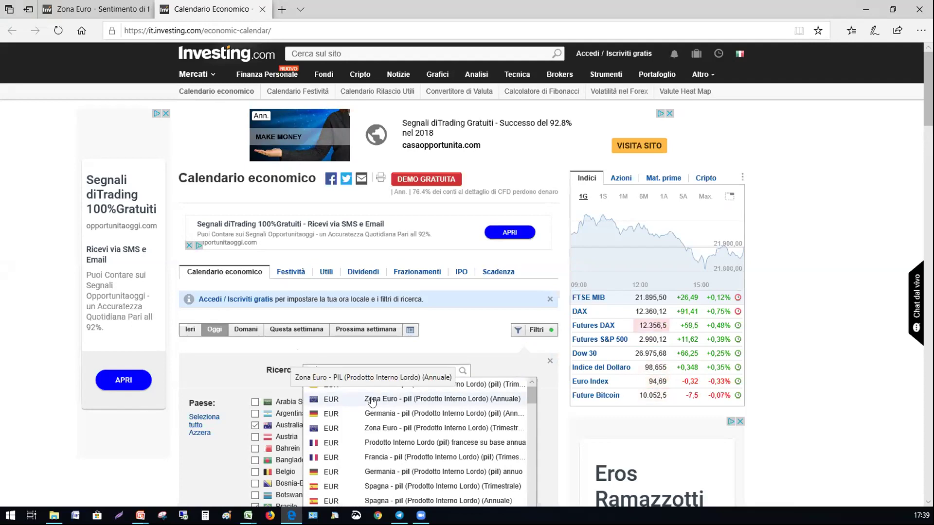
click(412, 399)
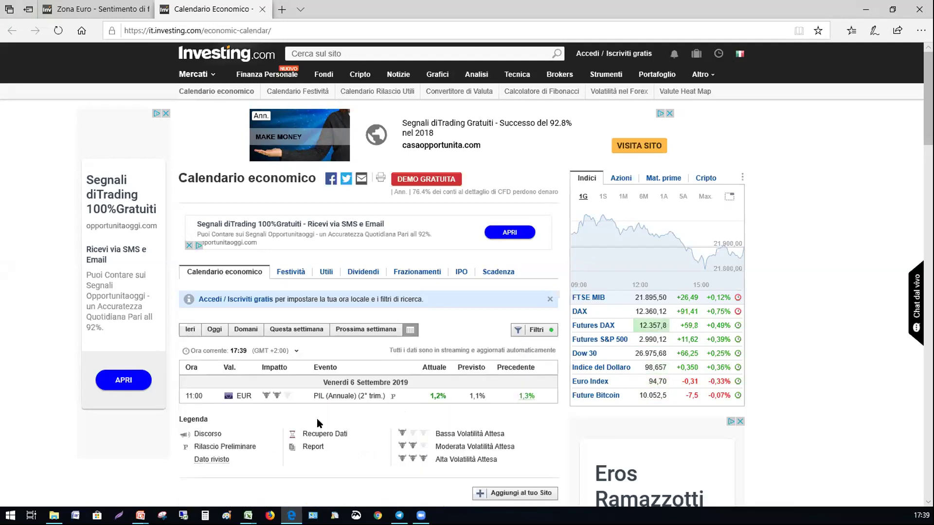
Open the detail page of the euro area PIL (Annuale) event and inspect the past releases in its bar chart
click(346, 396)
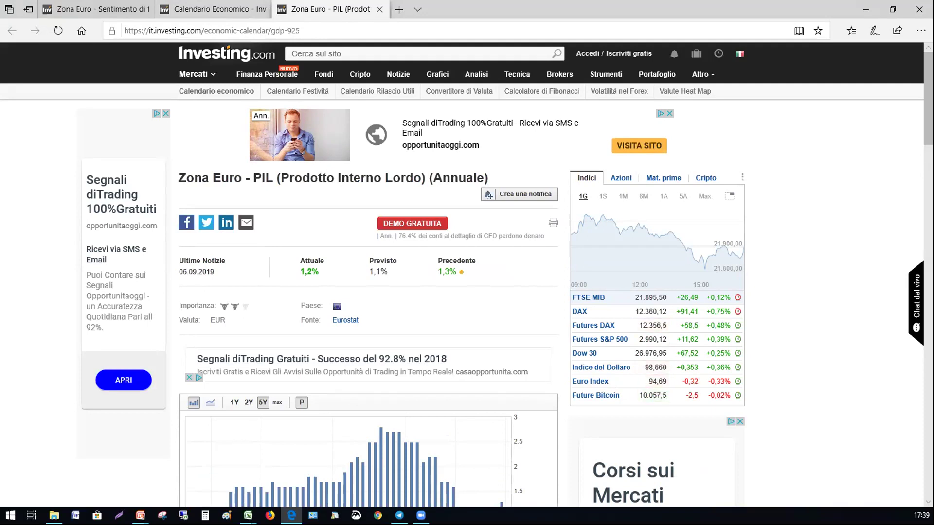
mouse_move(256, 479)
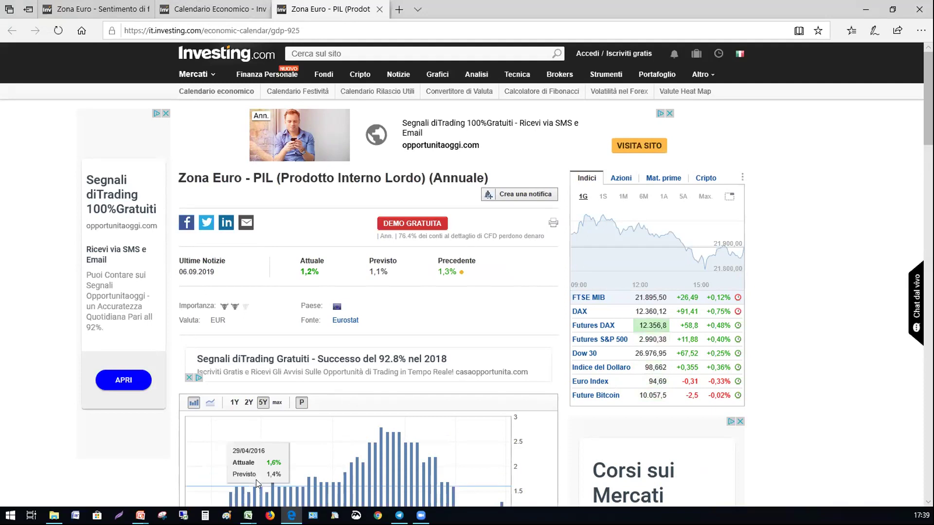